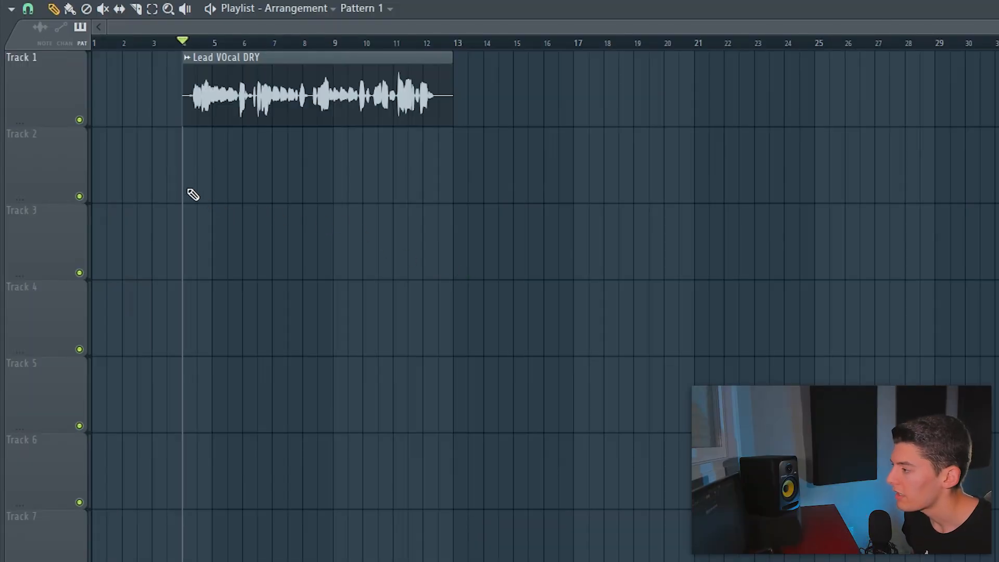
# Place three consecutive Pattern 1 clips on Track 2, spanning bars 1 to 13 beneath the lead vocal.
pyautogui.moveTo(162, 91)
pyautogui.mouseDown()
pyautogui.moveTo(561, 105)
pyautogui.moveTo(510, 104)
pyautogui.mouseUp()
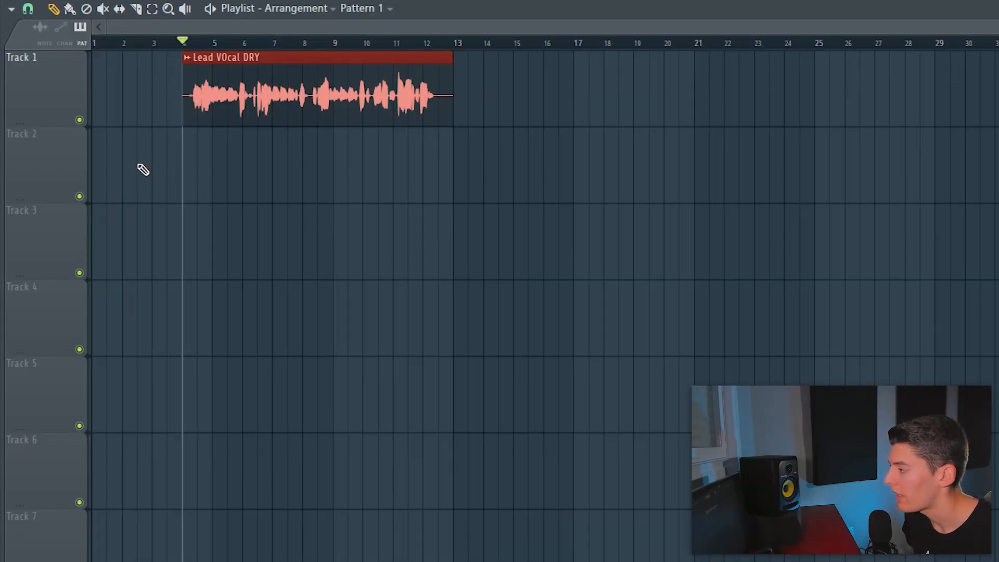
pyautogui.click(104, 174)
pyautogui.click(219, 171)
pyautogui.click(328, 167)
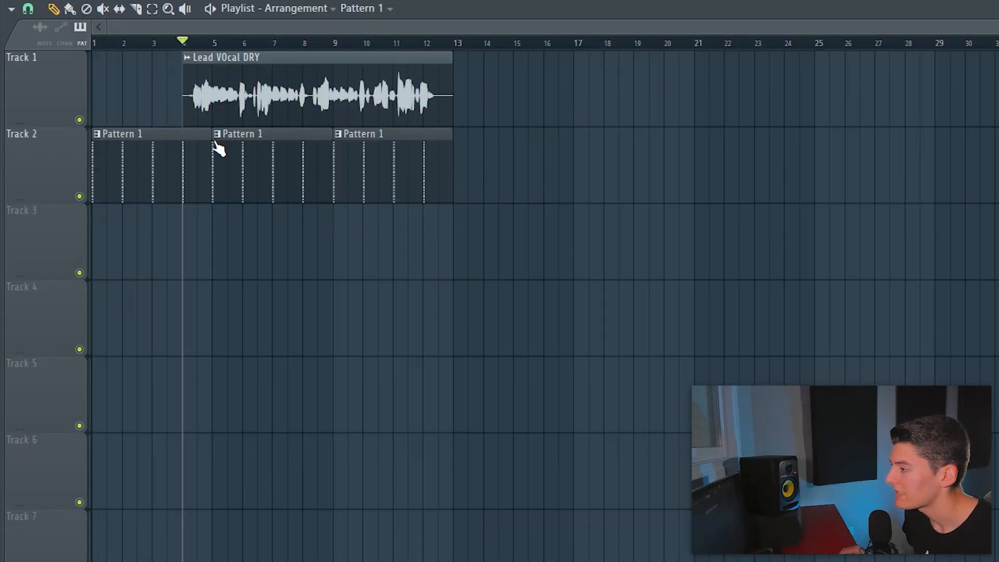
pyautogui.moveTo(172, 108); pyautogui.dragTo(211, 104)
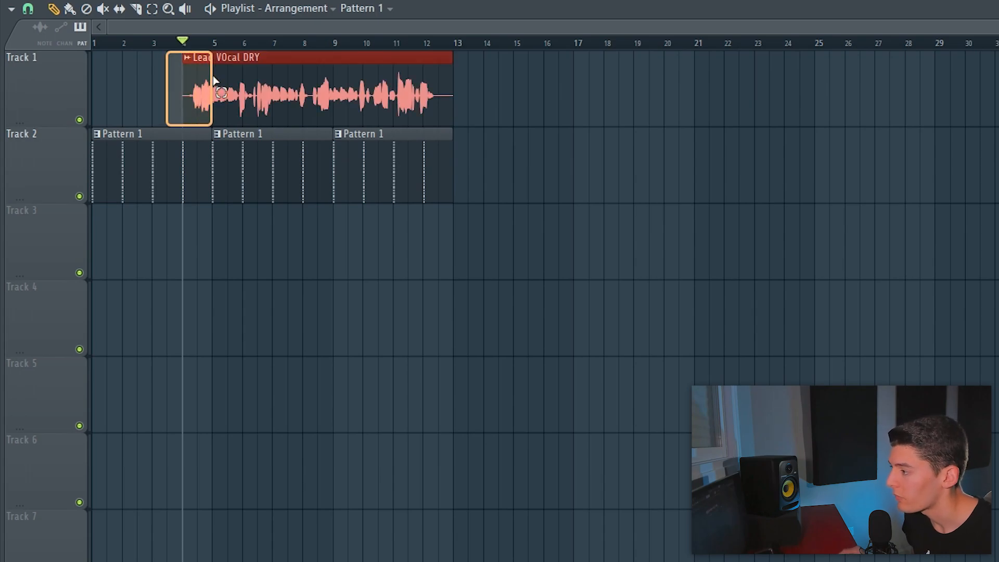
pyautogui.keyDown('ctrl'); pyautogui.click(294, 336); pyautogui.keyUp('ctrl')
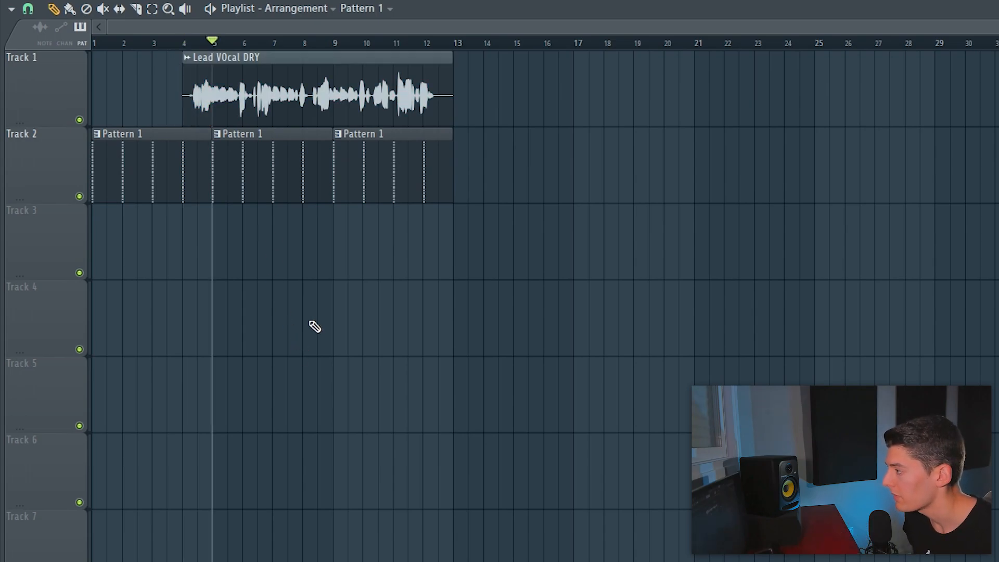
# Add one-bar E4 and B4 notes at bar 1 in the FL Keys piano roll and play the arrangement.
pyautogui.press('F7')
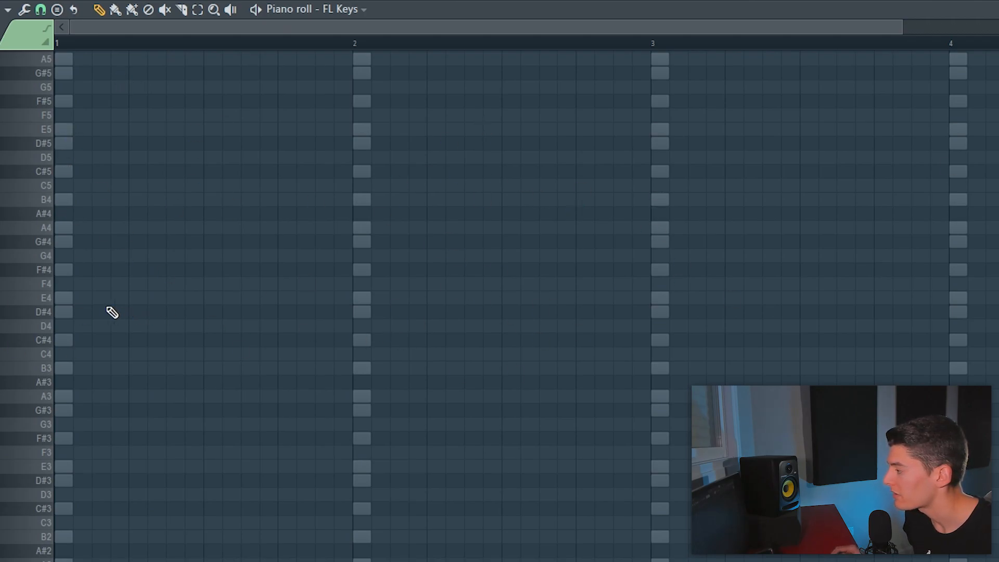
pyautogui.click(71, 297)
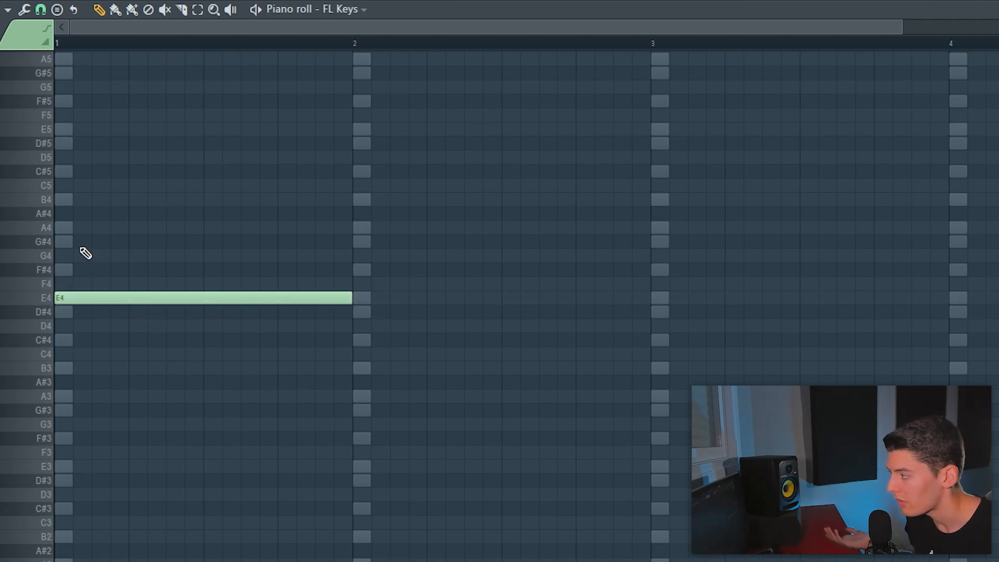
pyautogui.click(65, 200)
pyautogui.keyDown('alt'); pyautogui.rightClick(204, 227); pyautogui.keyUp('alt')
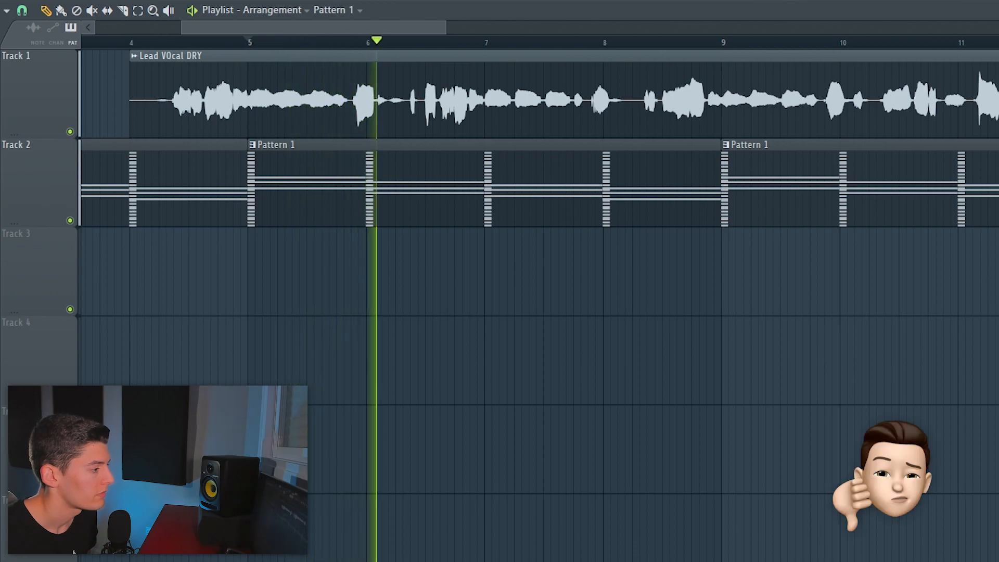
pyautogui.press('space')
pyautogui.press('space')
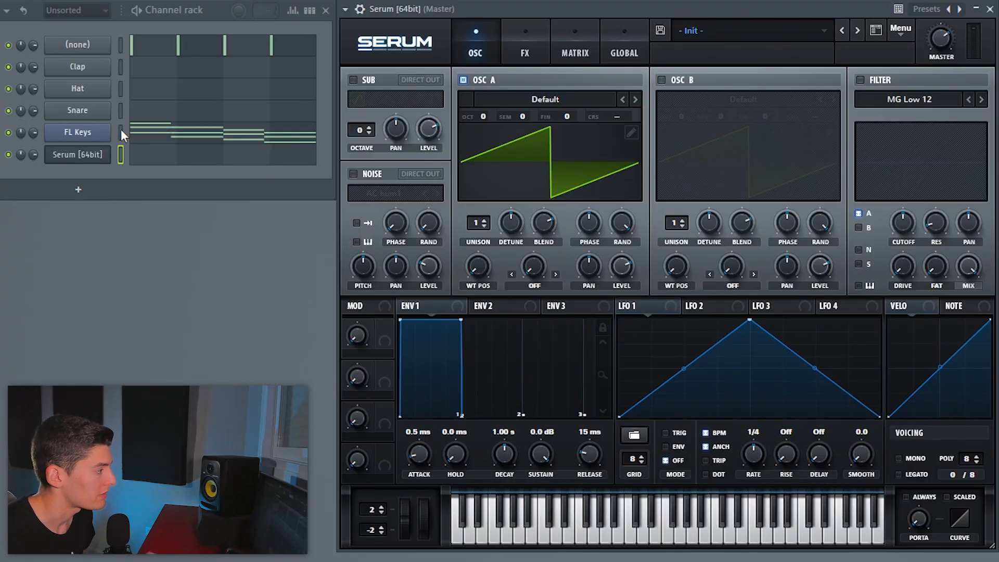
# Paste the FL Keys chord notes into the Serum channel and link Serum to mixer insert 8.
pyautogui.click(121, 151)
pyautogui.hotkey('ctrl', 'v')
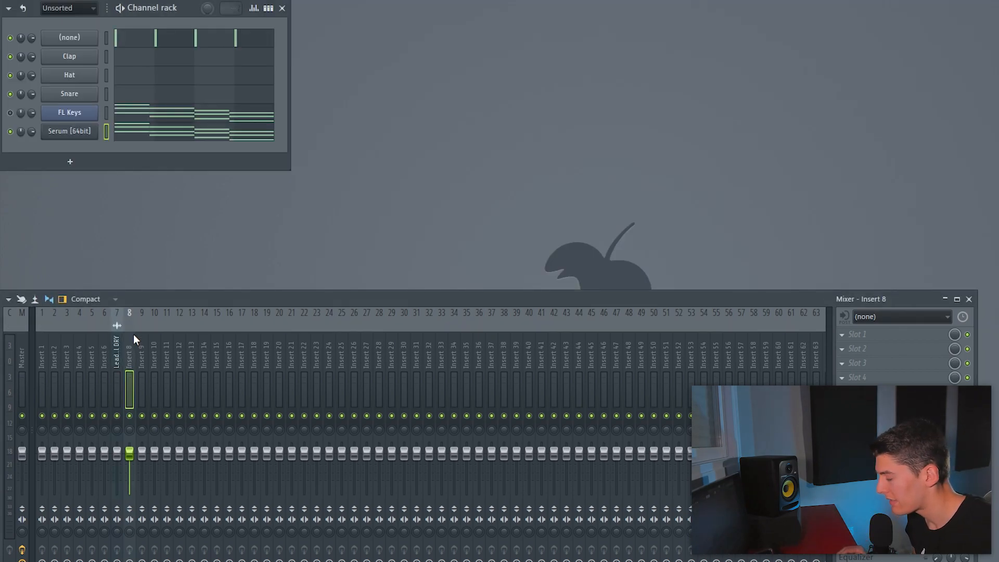
pyautogui.hotkey('ctrl', 'l')
# Route the lead vocal and Serum mixer tracks exclusively to insert 9 and open that insert's options.
pyautogui.click(119, 339)
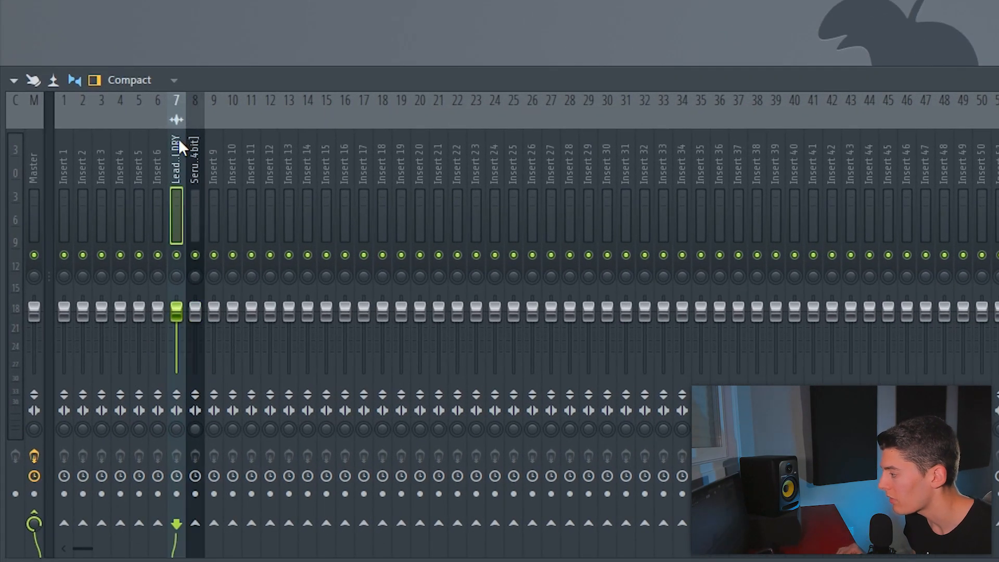
pyautogui.click(199, 145)
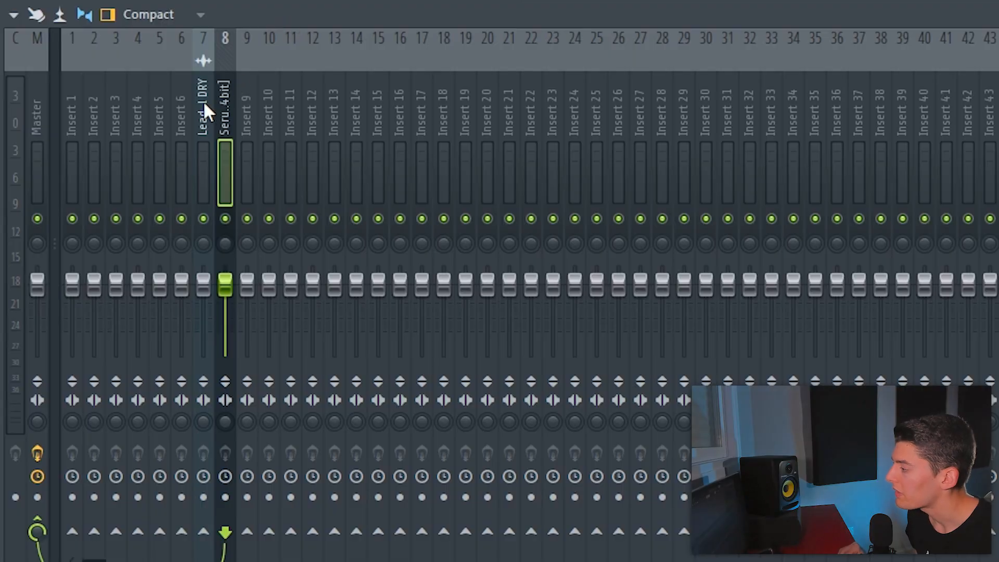
pyautogui.click(203, 101)
pyautogui.keyDown('ctrl'); pyautogui.click(229, 114); pyautogui.keyUp('ctrl')
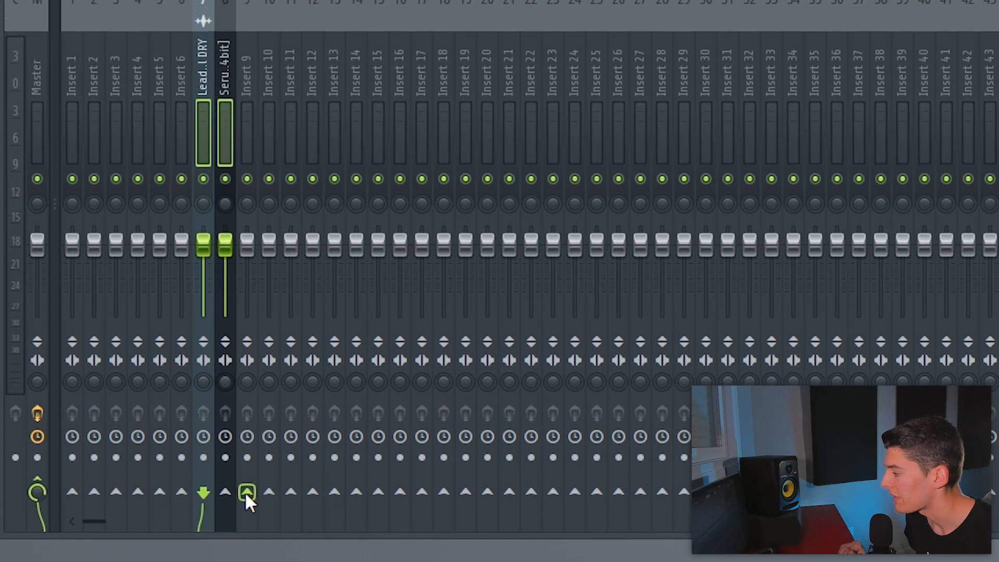
pyautogui.rightClick(248, 533)
pyautogui.click(283, 488)
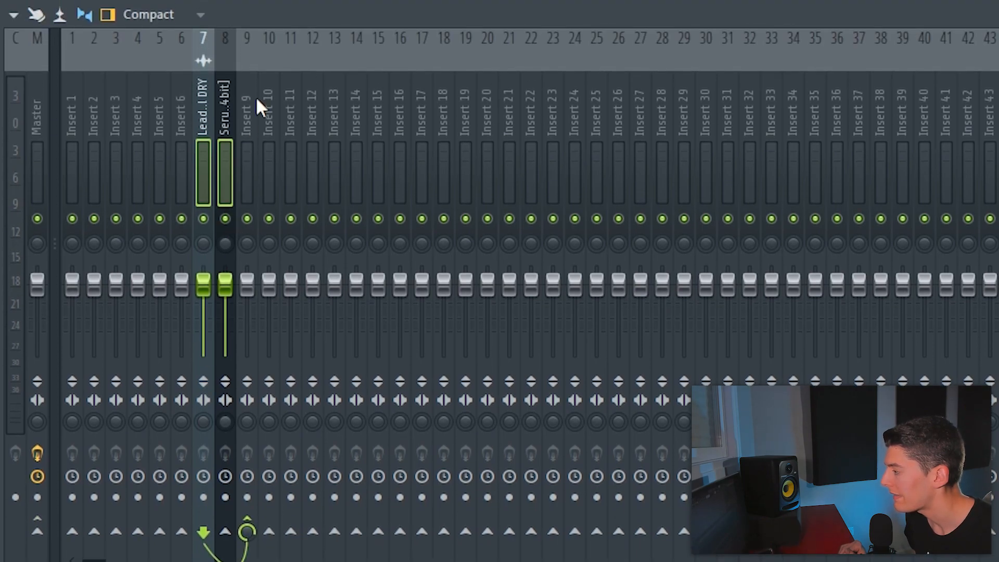
pyautogui.click(246, 5)
pyautogui.rightClick(255, 60)
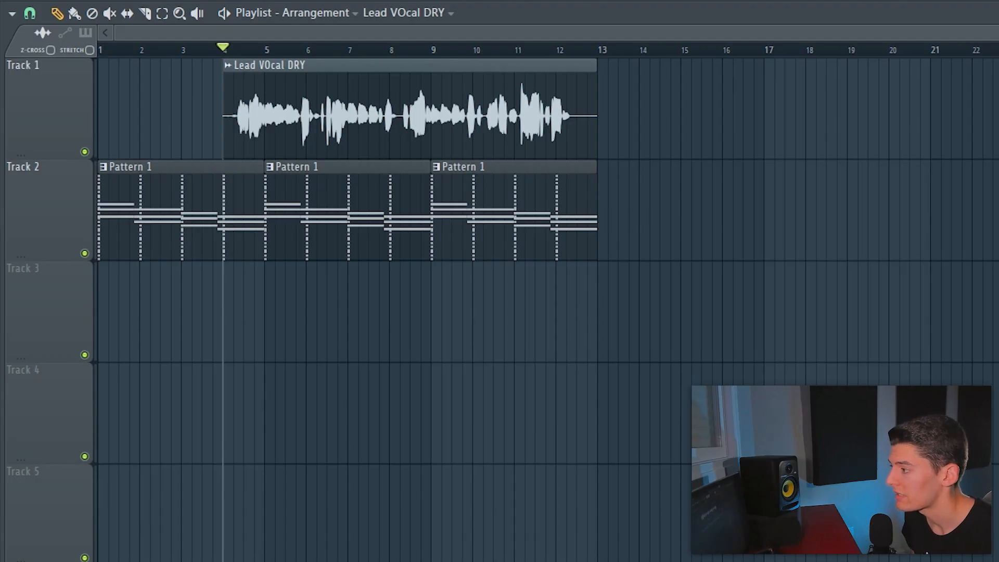
# Lower Vocodex's male/female formant shift slightly and adjust its bandwidth while the arrangement plays.
pyautogui.press('space')
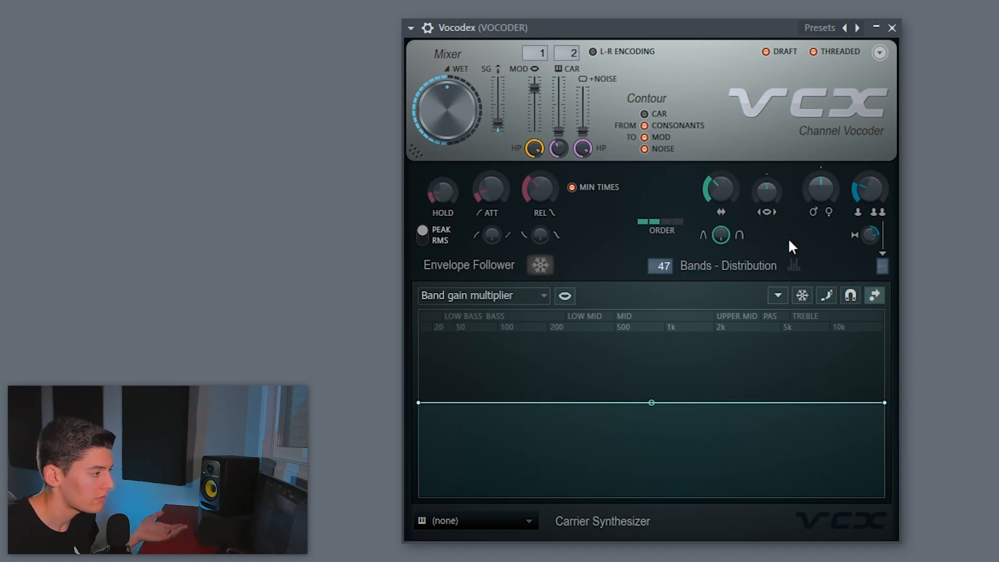
pyautogui.moveTo(821, 189)
pyautogui.mouseDown()
pyautogui.moveTo(821, 208)
pyautogui.moveTo(821, 198)
pyautogui.mouseUp()
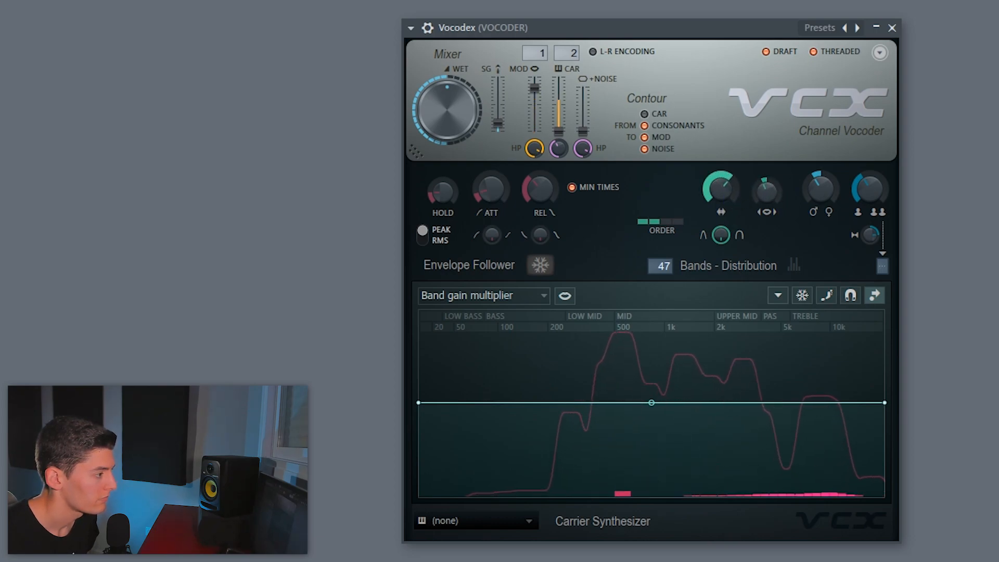
pyautogui.moveTo(721, 190); pyautogui.dragTo(721, 203)
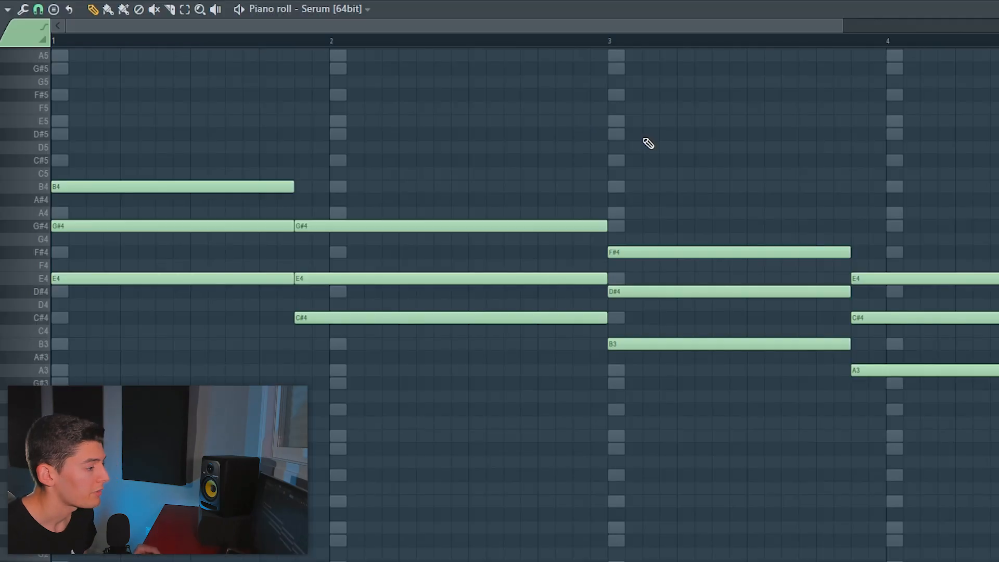
# Transpose all of Serum's chord notes up one octave.
pyautogui.scroll(-2, 739, 49)
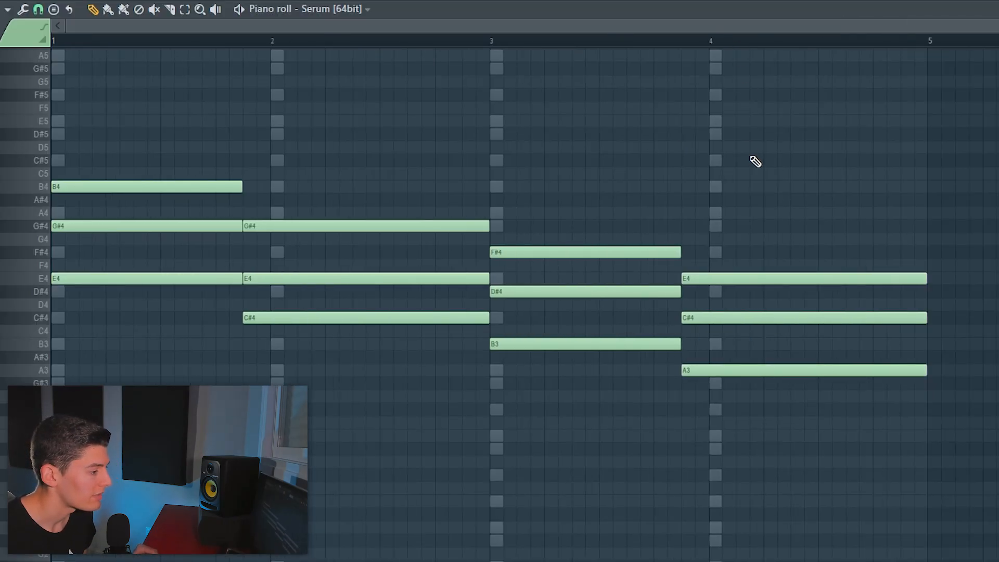
pyautogui.hotkey('ctrl', 'Up')
pyautogui.scroll(3, 756, 161)
# Try 8 unison voices on Serum's OSC A while the chords play.
pyautogui.press('space')
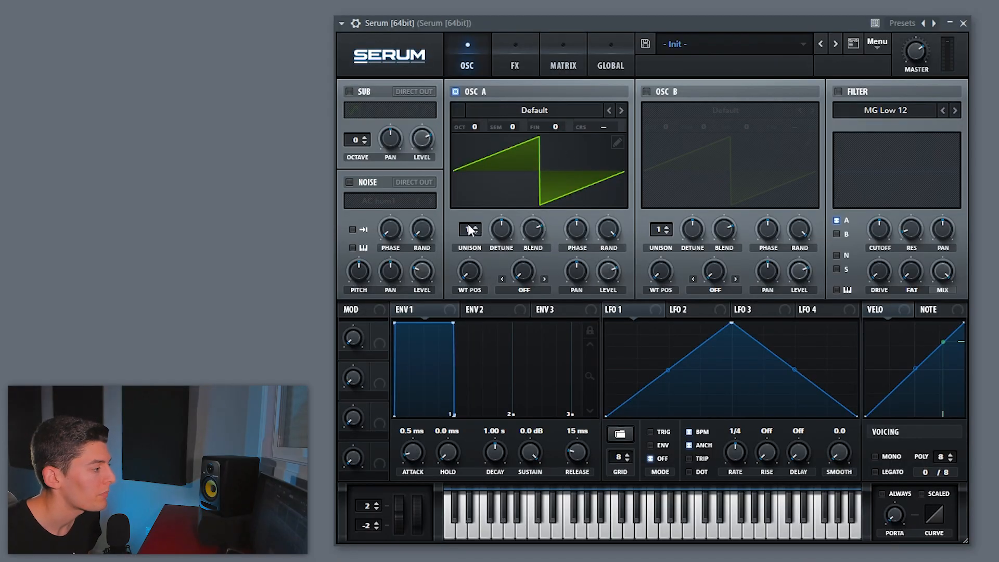
pyautogui.moveTo(470, 230); pyautogui.dragTo(470, 139)
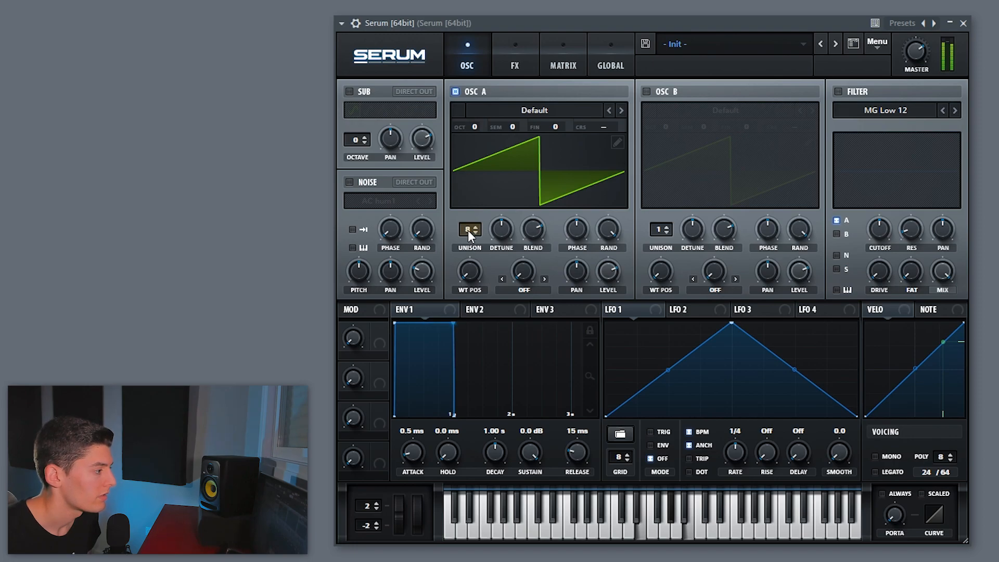
pyautogui.moveTo(467, 230); pyautogui.dragTo(473, 308)
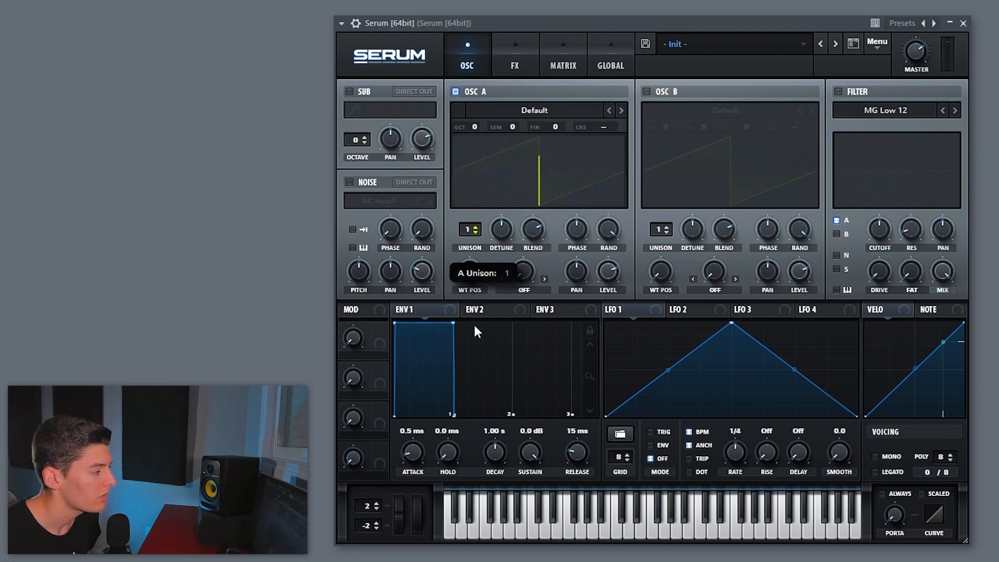
# Enable OSC B, set it to 6 unison voices and lower its level.
pyautogui.click(649, 91)
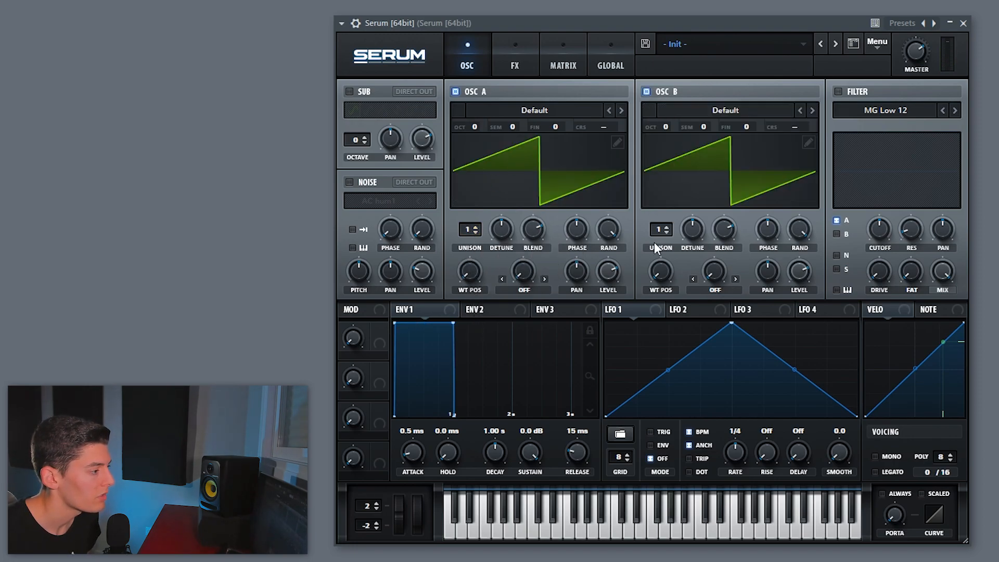
pyautogui.moveTo(659, 229); pyautogui.dragTo(658, 210)
pyautogui.moveTo(654, 172); pyautogui.dragTo(671, 242)
# Enable the sub oscillator with a saw shape at octave -1, audition it without OSC A and B, and lower its level slightly.
pyautogui.click(349, 92)
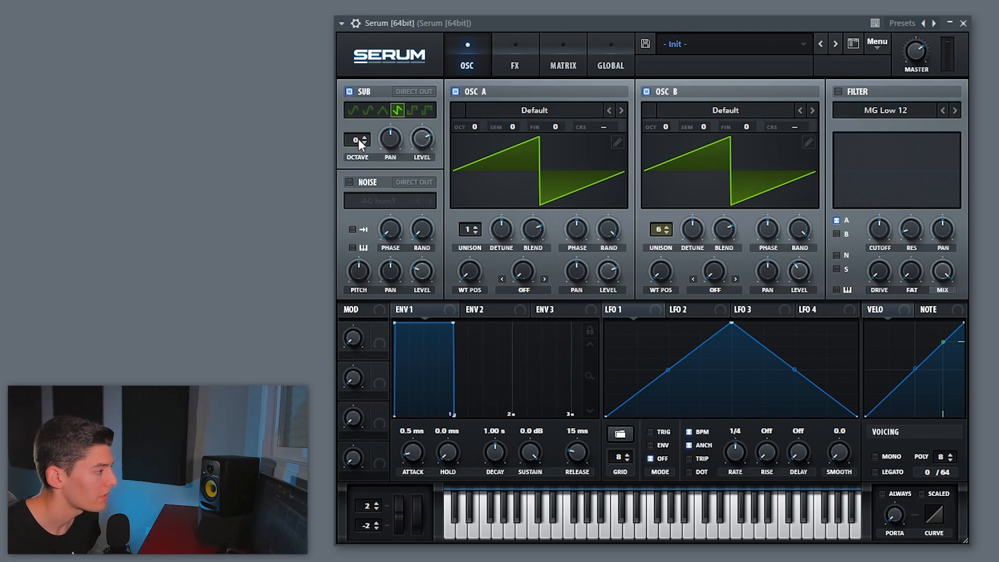
pyautogui.click(456, 92)
pyautogui.click(647, 91)
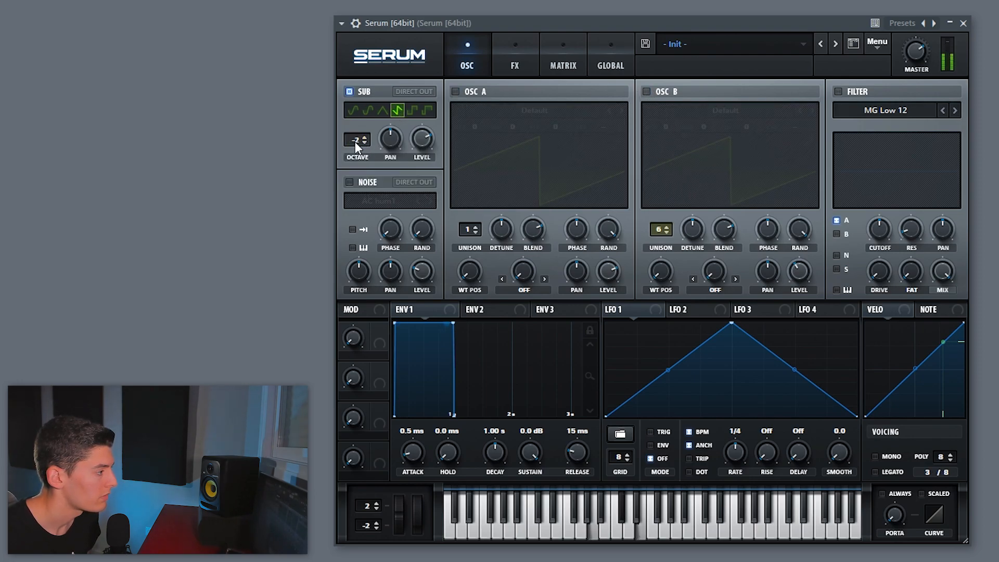
pyautogui.moveTo(355, 140); pyautogui.dragTo(356, 136)
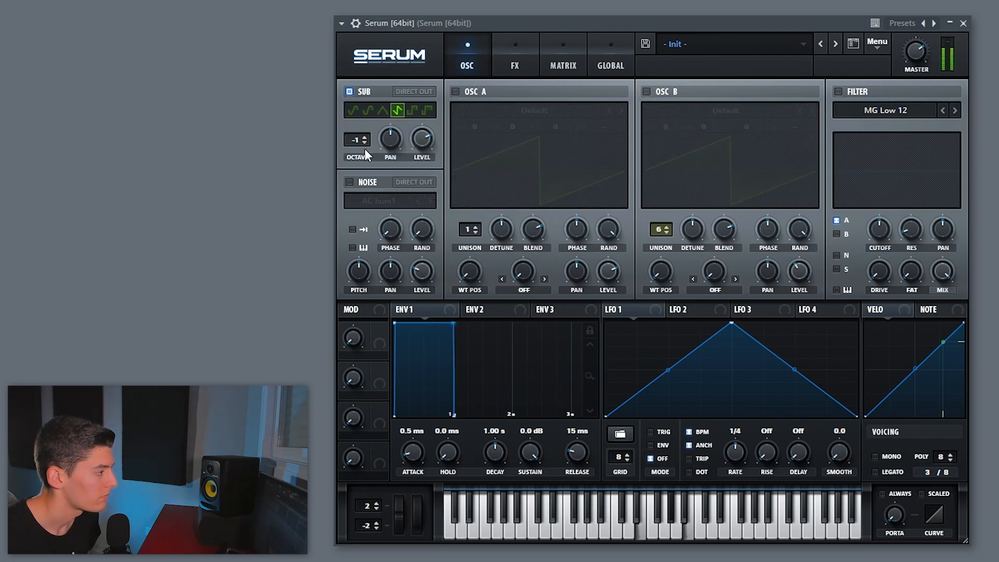
pyautogui.click(455, 93)
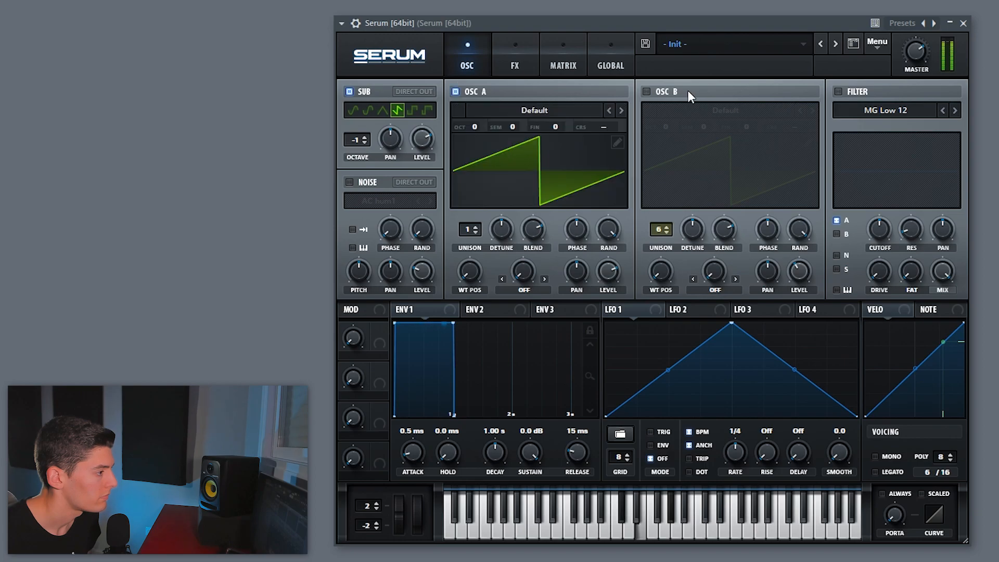
pyautogui.click(646, 92)
pyautogui.moveTo(423, 131); pyautogui.dragTo(424, 142)
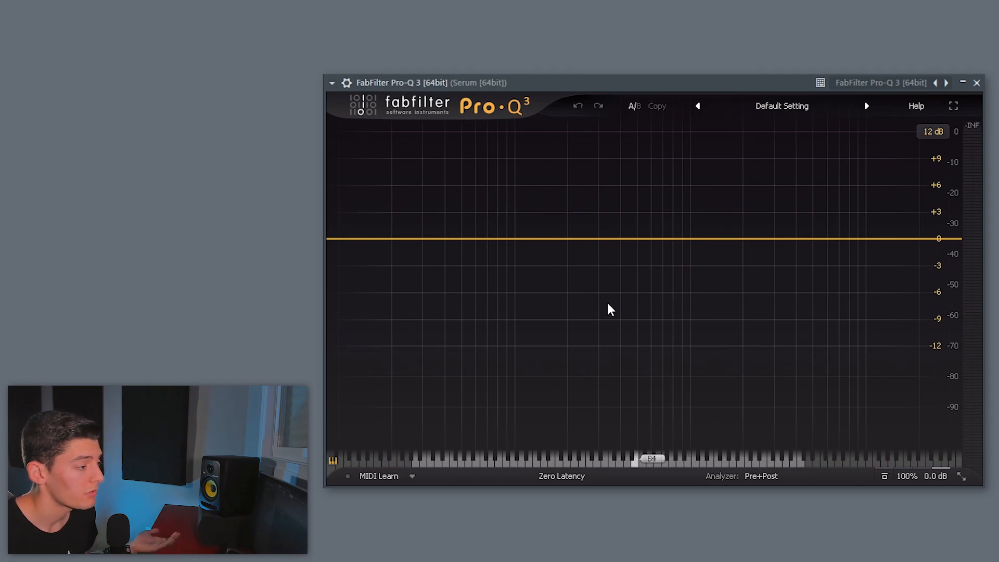
# Shape Serum's EQ with a 30 dB/oct low cut, a bell cut of about 3.3 dB near 400 Hz, and a softened top end.
pyautogui.click(369, 239)
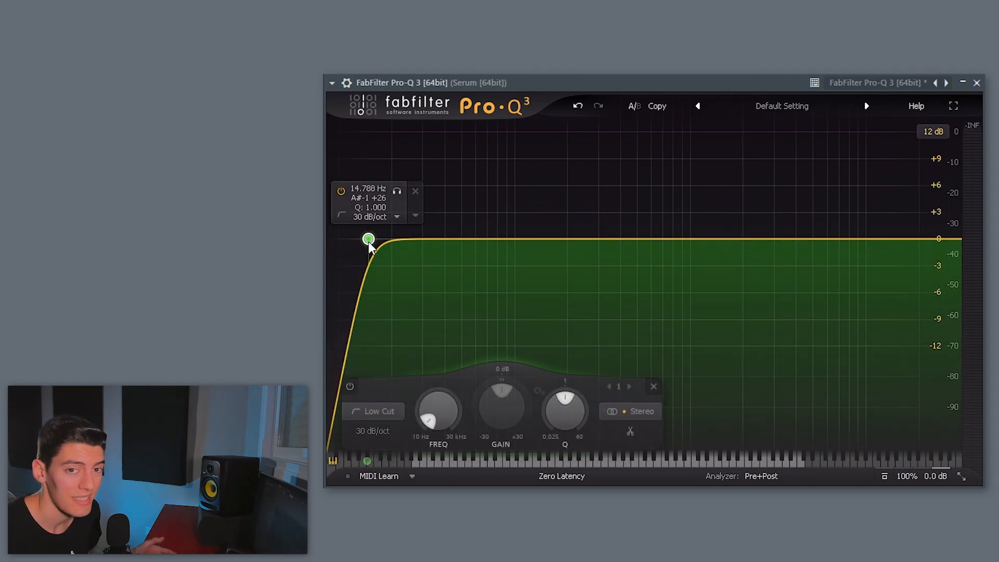
pyautogui.moveTo(368, 239); pyautogui.dragTo(486, 257)
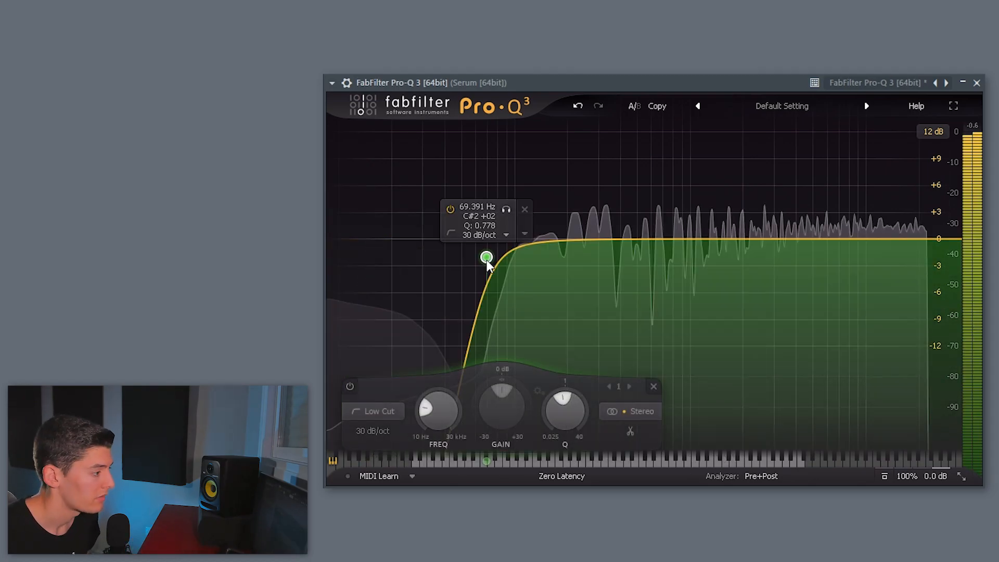
pyautogui.moveTo(658, 239); pyautogui.dragTo(625, 273)
pyautogui.moveTo(487, 255); pyautogui.dragTo(513, 265)
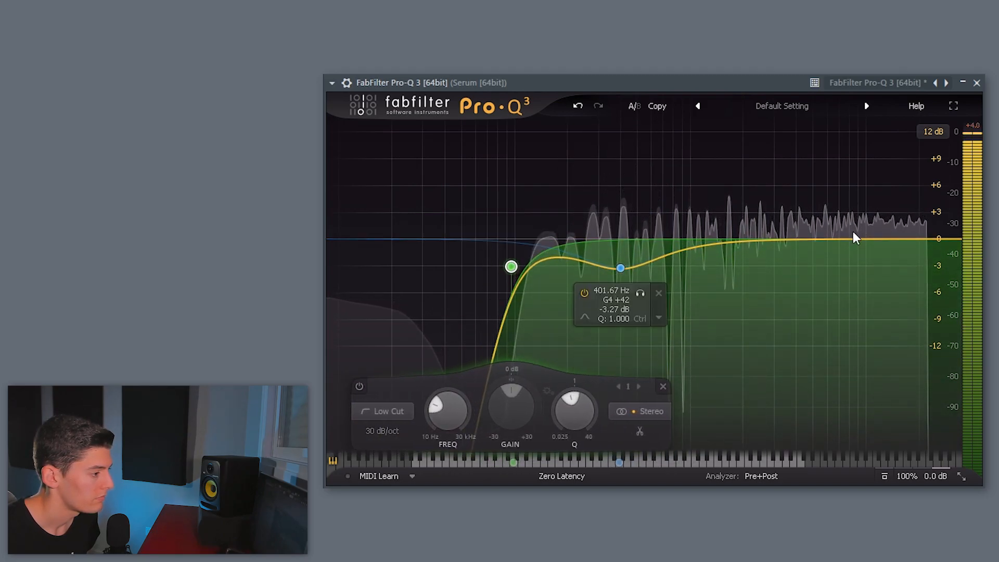
pyautogui.moveTo(956, 240); pyautogui.dragTo(921, 245)
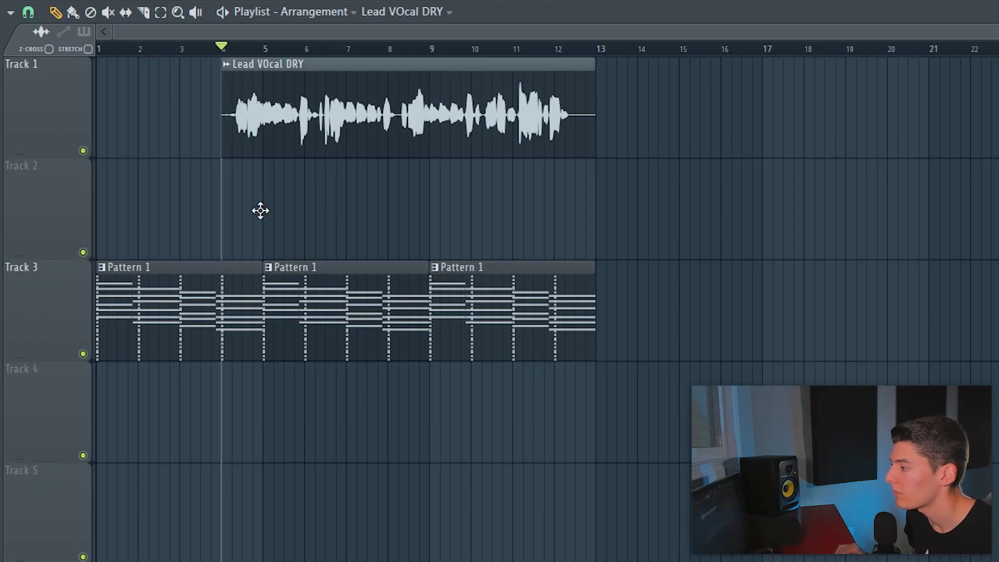
# Place a copy of the lead vocal clip on Track 2 at bar 4 and make it unique.
pyautogui.click(260, 210)
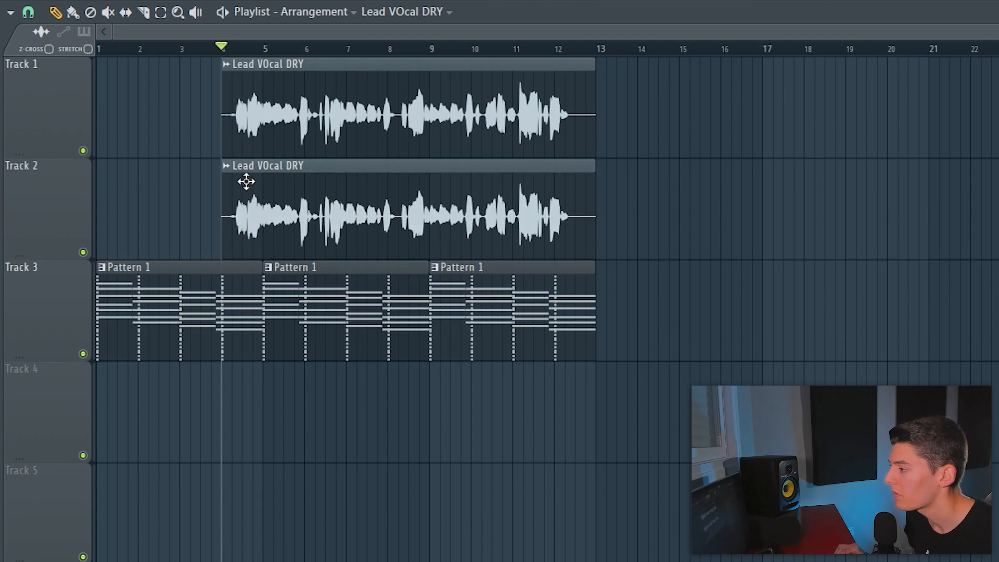
pyautogui.click(225, 165)
pyautogui.click(298, 122)
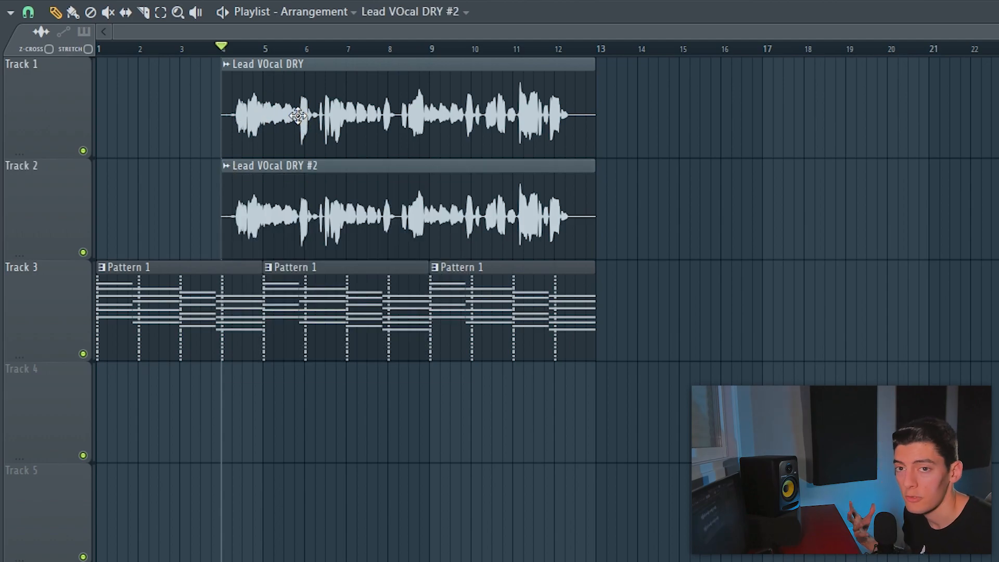
pyautogui.click(299, 115)
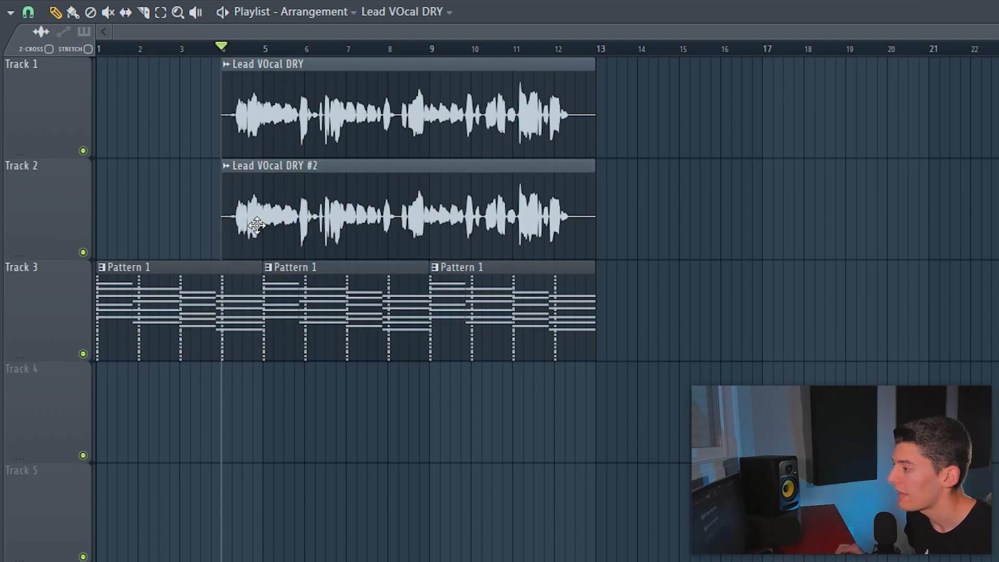
# Set up Manipulator on the duplicated vocal's mixer track and add a MIDI Out channel.
pyautogui.click(284, 431)
pyautogui.rightClick(227, 379)
pyautogui.click(264, 495)
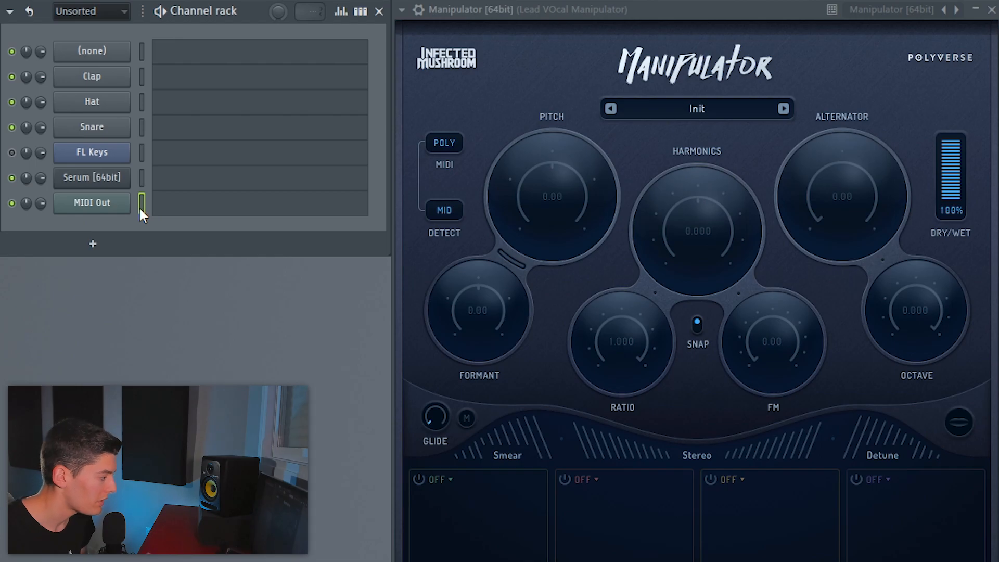
# Paste the chord notes into the MIDI Out channel, match Manipulator's MIDI input port to it, and audition the first Manipulator layer.
pyautogui.hotkey('ctrl', 'v')
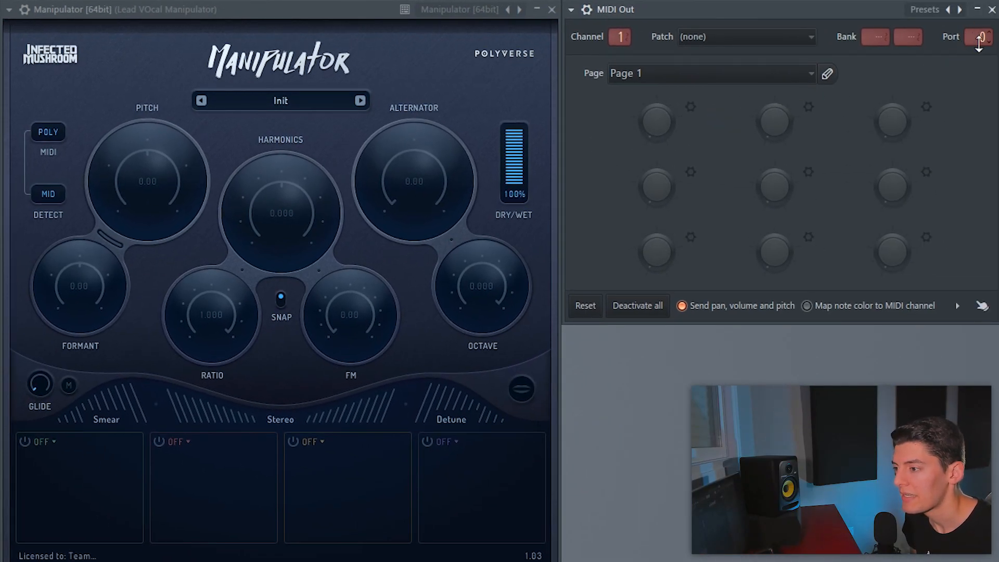
pyautogui.click(27, 10)
pyautogui.click(57, 37)
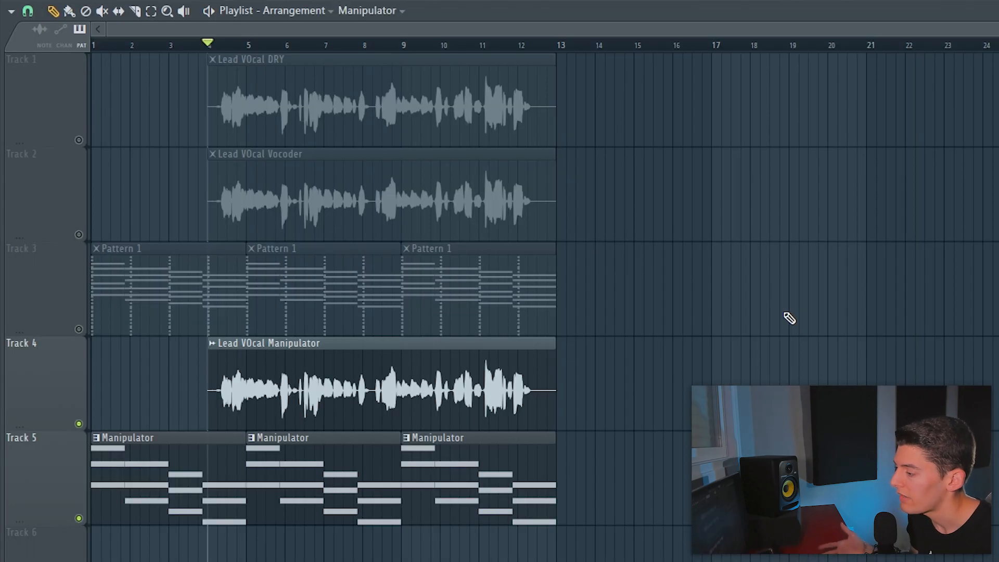
pyautogui.press('space')
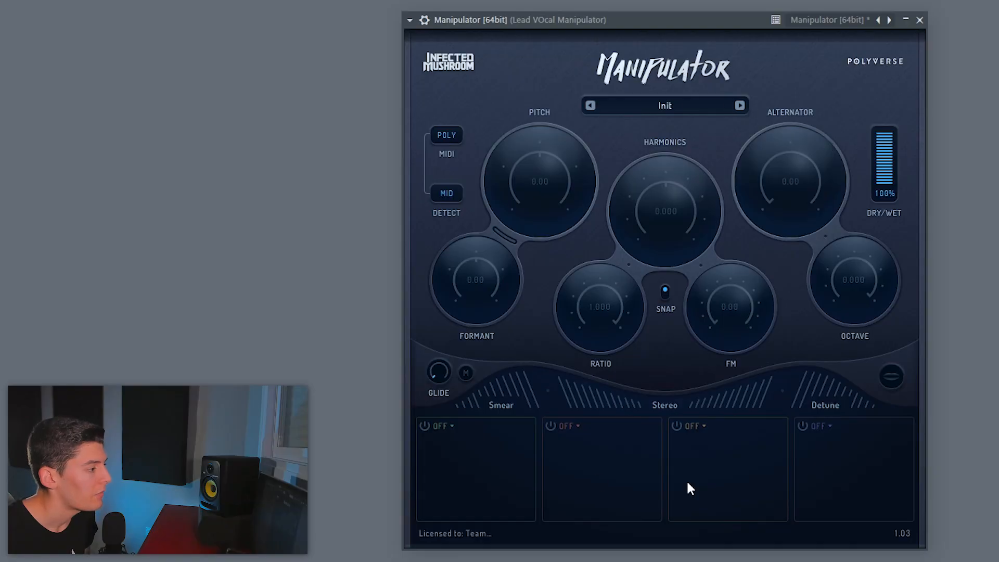
# Set the first Manipulator's pitch to 12.00 and formant to -6.00, raise its stereo amount, and try a higher alternator.
pyautogui.moveTo(541, 164); pyautogui.dragTo(591, 165)
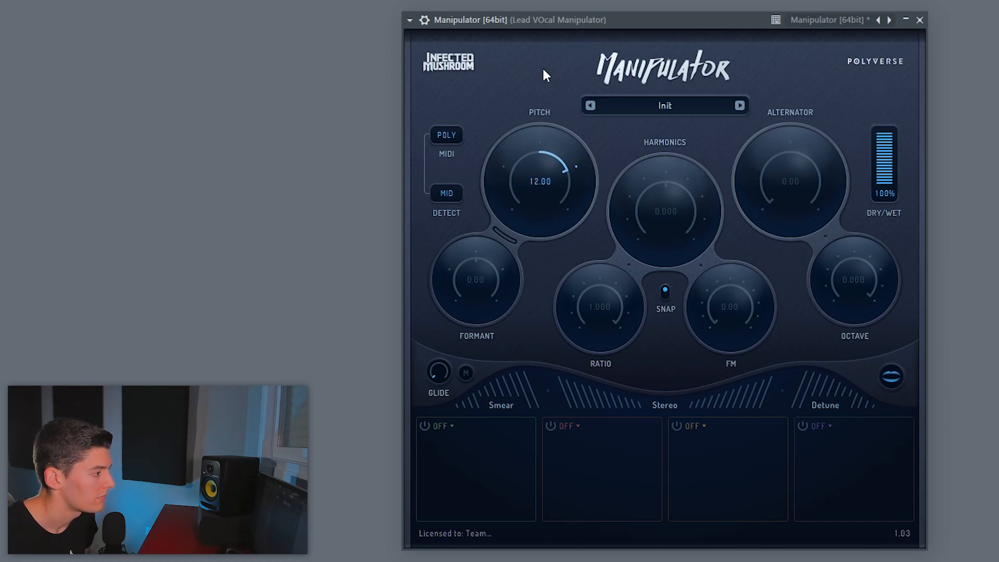
pyautogui.moveTo(713, 400); pyautogui.dragTo(753, 397)
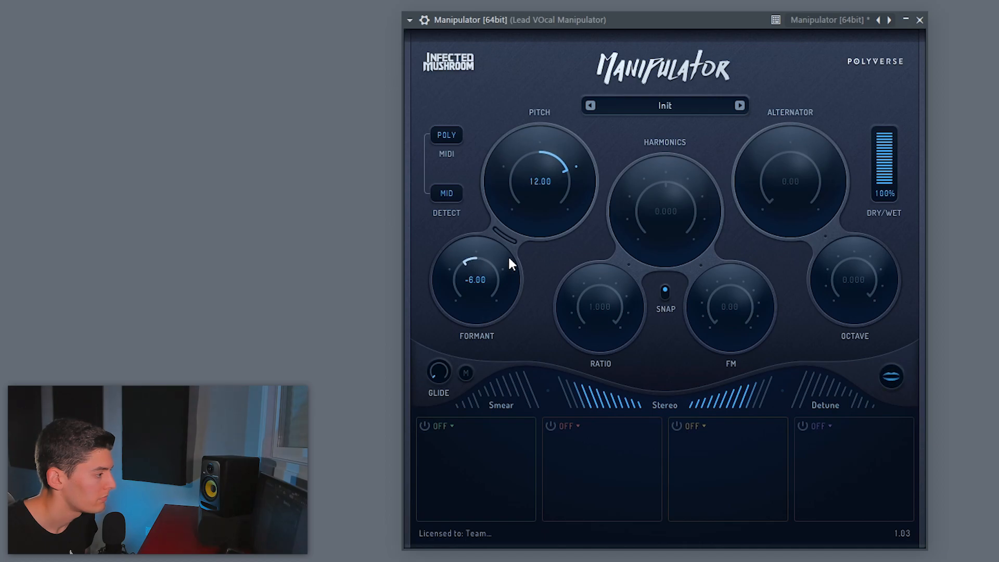
pyautogui.moveTo(774, 195); pyautogui.dragTo(772, 89)
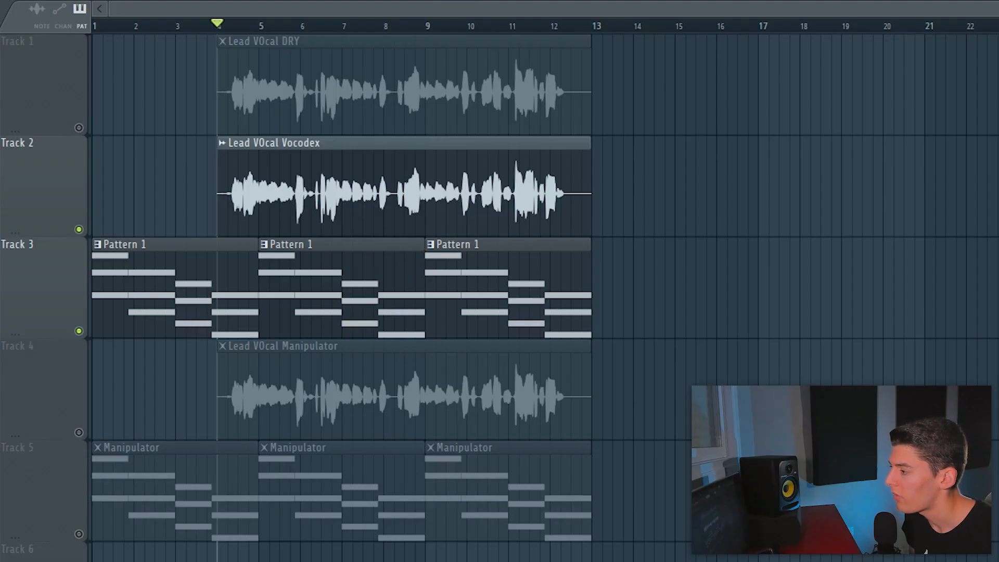
# Audition the Vocodex vocal with its chords, then the Manipulator vocal with its chords, to compare the two sounds.
pyautogui.press('space')
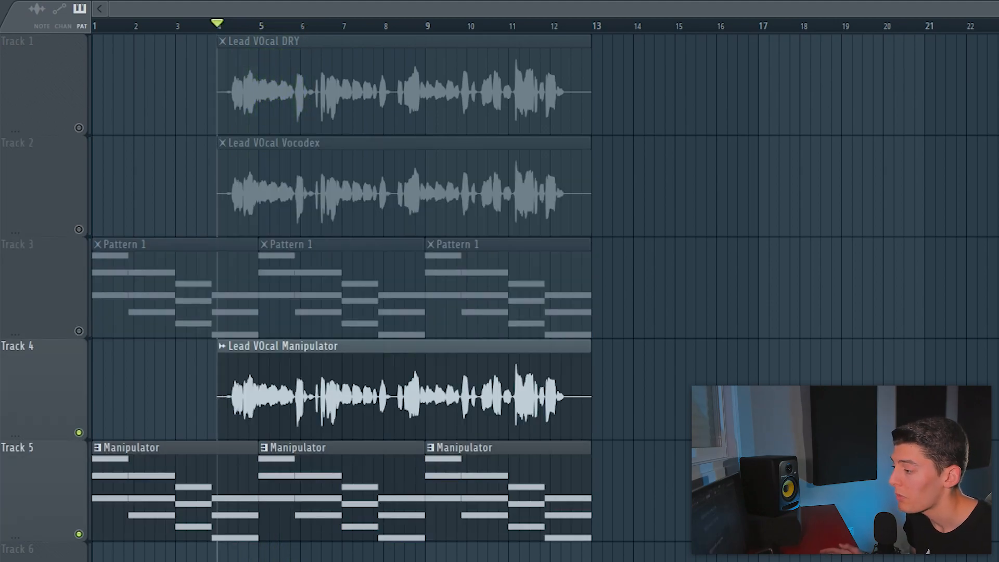
pyautogui.press('space')
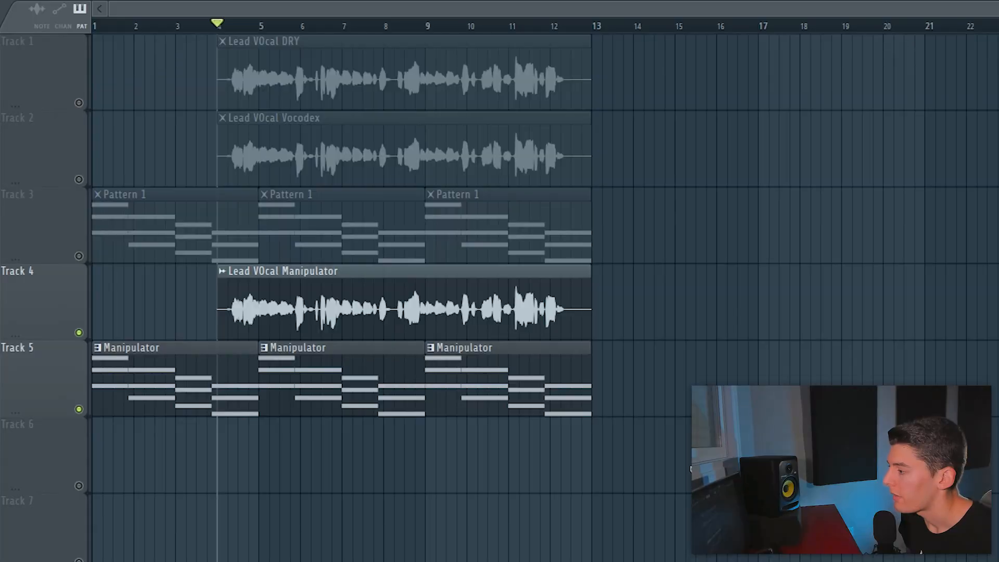
# Duplicate the Lead Vocal Manipulator clip onto Track 6 at bar 4, unmute the track, and make the copy unique.
pyautogui.moveTo(257, 299); pyautogui.dragTo(215, 469)
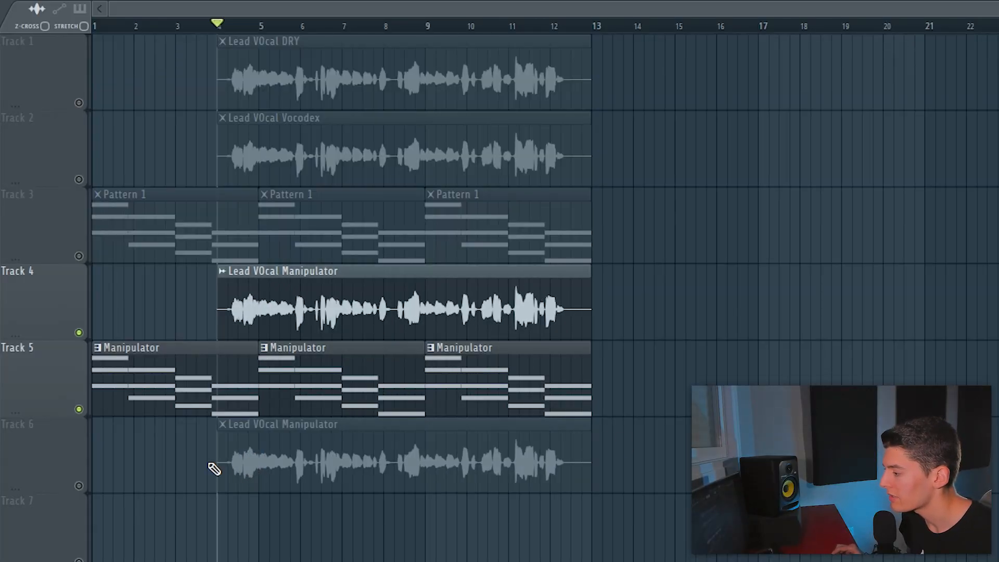
pyautogui.click(79, 487)
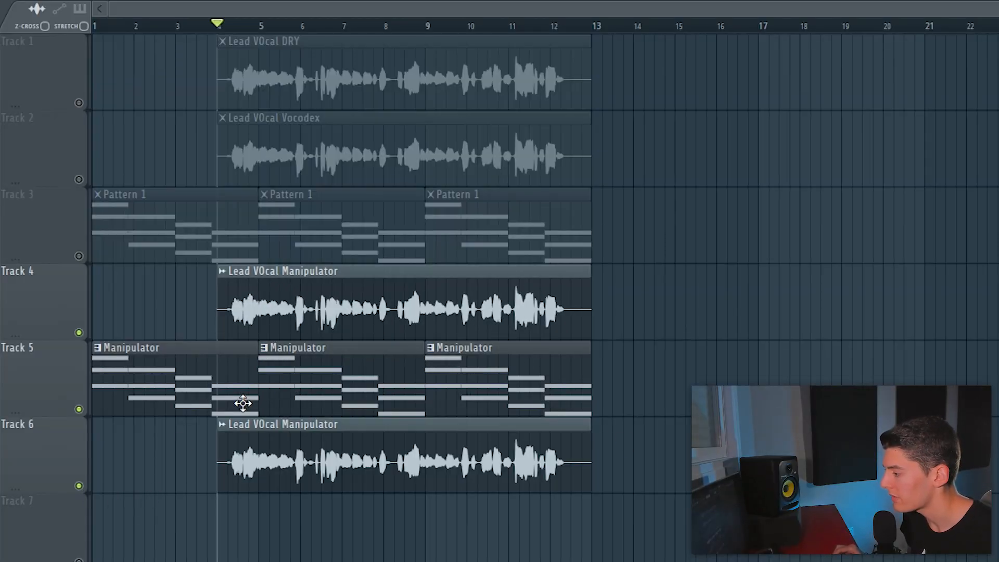
pyautogui.click(222, 425)
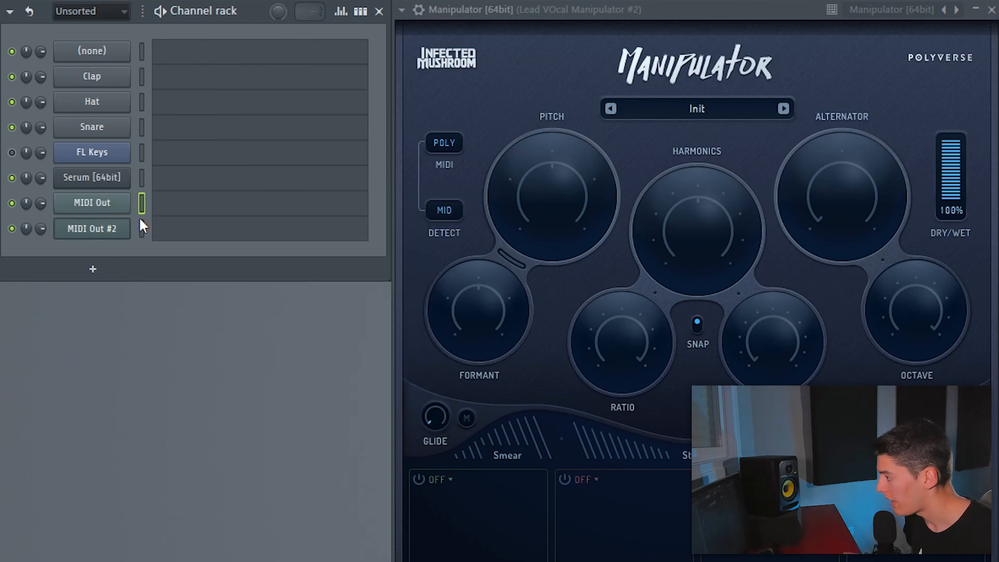
# Paste the chord notes into MIDI Out #2 and delete all but the lowest notes E5, C#5, B4 and A4.
pyautogui.click(142, 228)
pyautogui.hotkey('ctrl', 'v')
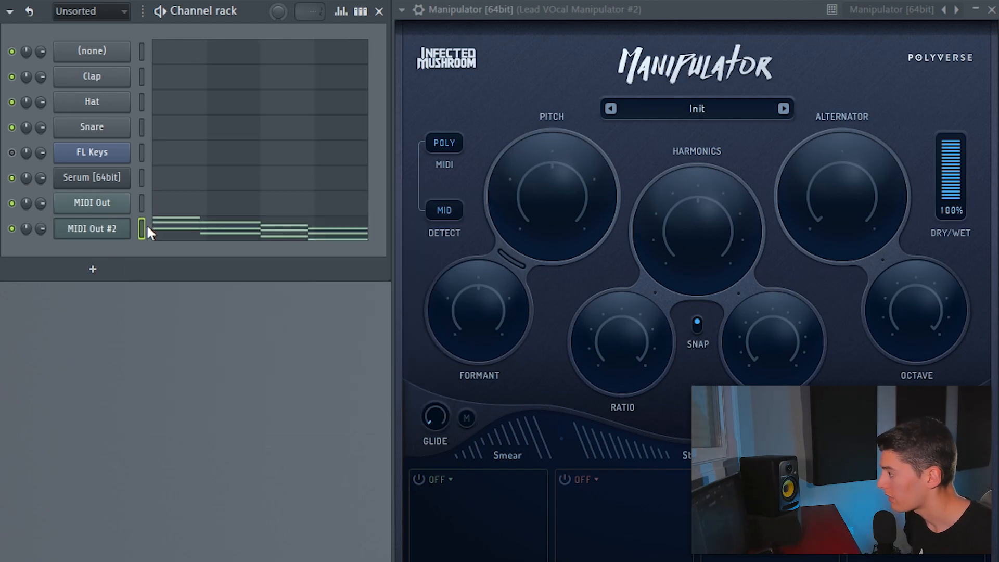
pyautogui.click(191, 235)
pyautogui.rightClick(168, 134)
pyautogui.rightClick(179, 173)
pyautogui.rightClick(279, 171)
pyautogui.rightClick(489, 234)
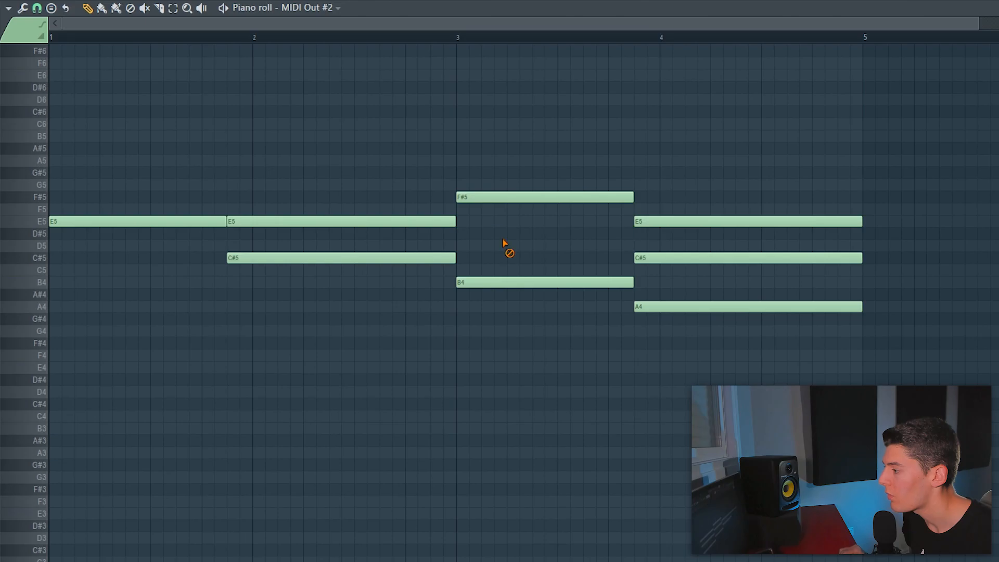
pyautogui.rightClick(498, 197)
pyautogui.rightClick(440, 221)
pyautogui.rightClick(652, 221)
pyautogui.rightClick(695, 257)
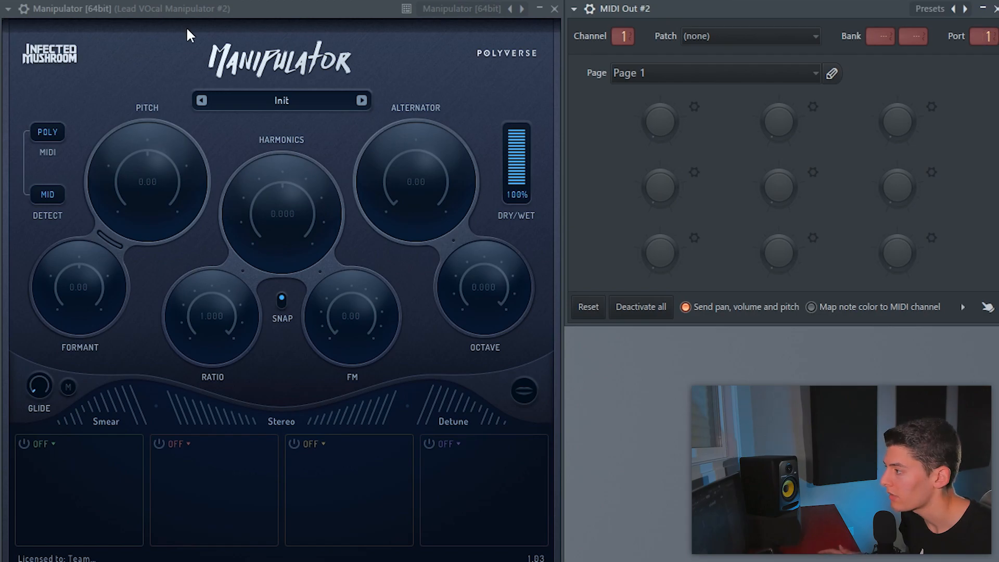
# Set the second Manipulator's MIDI input port to 1 to match MIDI Out #2, and lower its formant to -8.00.
pyautogui.click(24, 9)
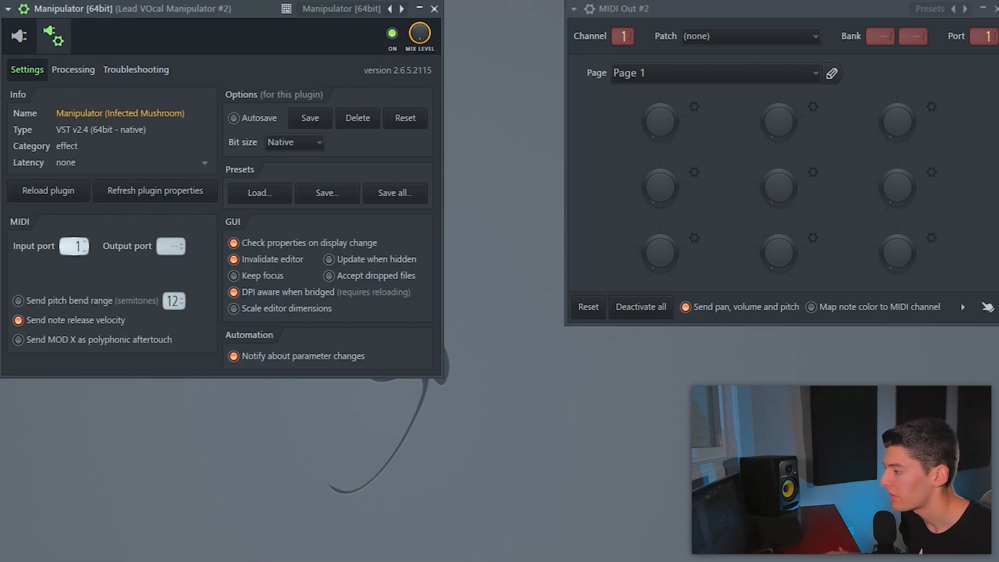
pyautogui.click(24, 9)
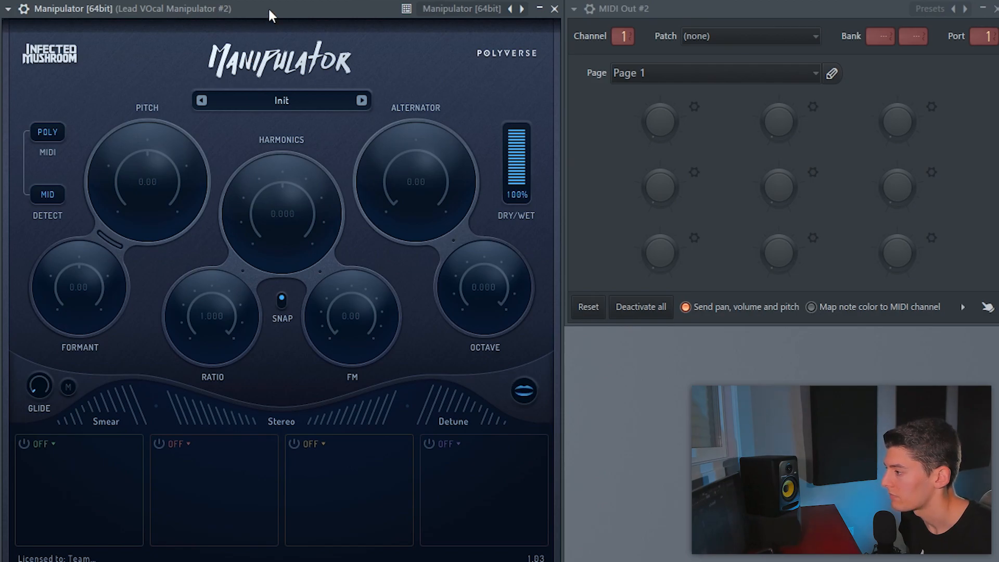
pyautogui.moveTo(132, 153); pyautogui.dragTo(127, 170)
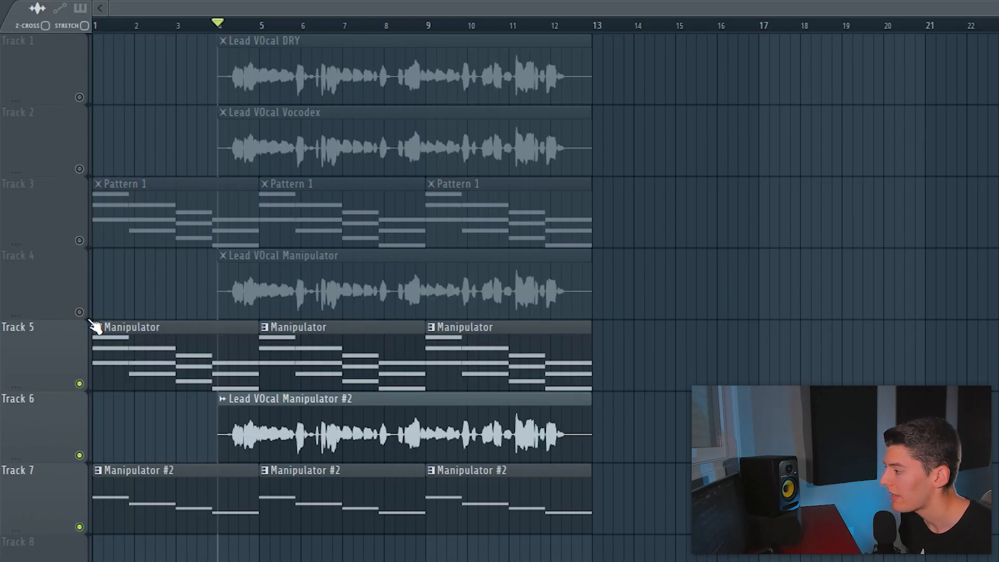
# Audition both Manipulator layers together, toggling the second vocal on Track 6 off and on to compare.
pyautogui.press('space')
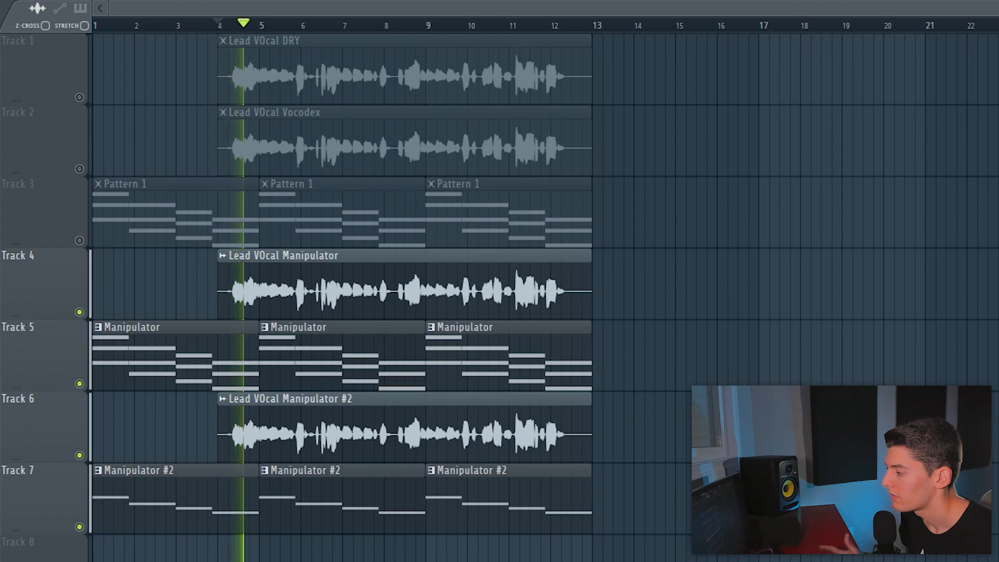
pyautogui.click(81, 456)
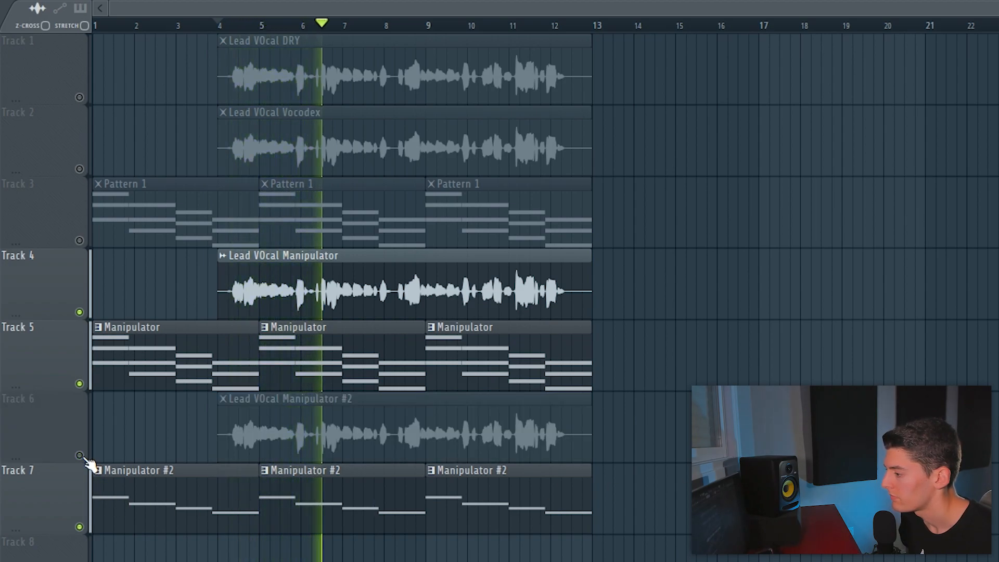
pyautogui.click(80, 456)
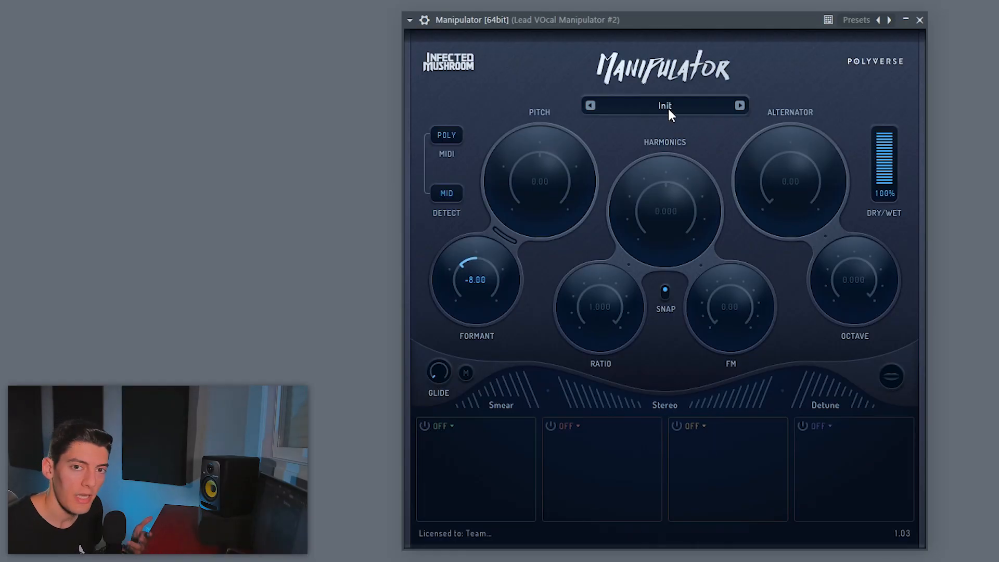
# Browse several of Manipulator's presets, starting with Barry, on the second vocal layer.
pyautogui.click(739, 106)
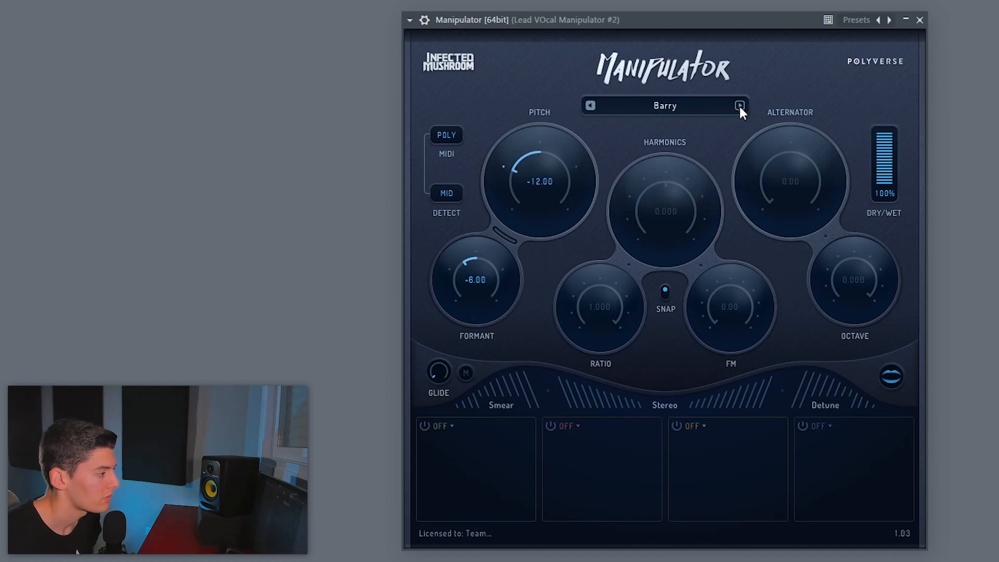
pyautogui.click(739, 106)
pyautogui.click(739, 105)
pyautogui.click(740, 106)
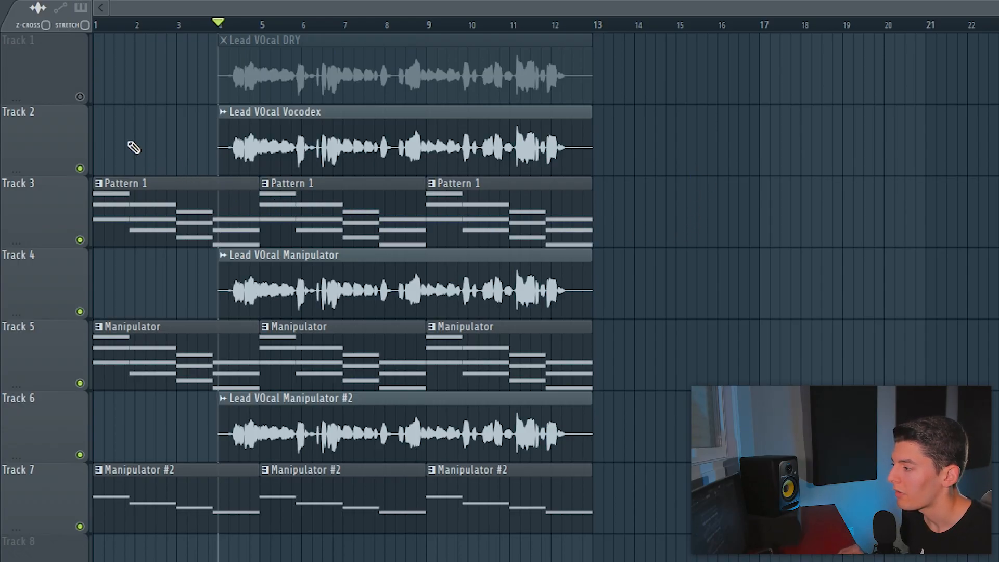
# Balance the vocal layers in the mixer by lowering the first Manipulator track, the VOCODER bus, and slightly the second Manipulator track.
pyautogui.moveTo(122, 105); pyautogui.dragTo(750, 559)
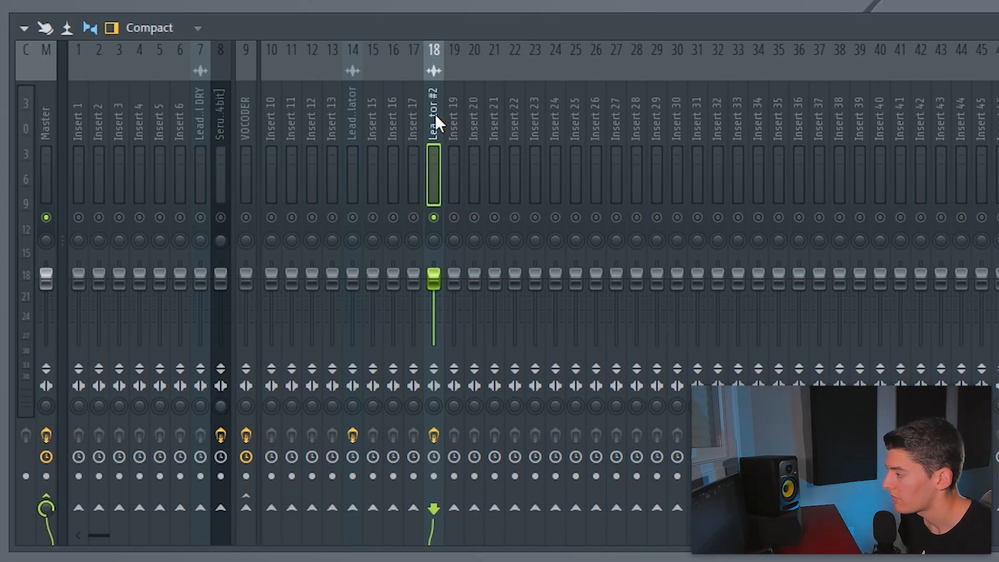
pyautogui.press('space')
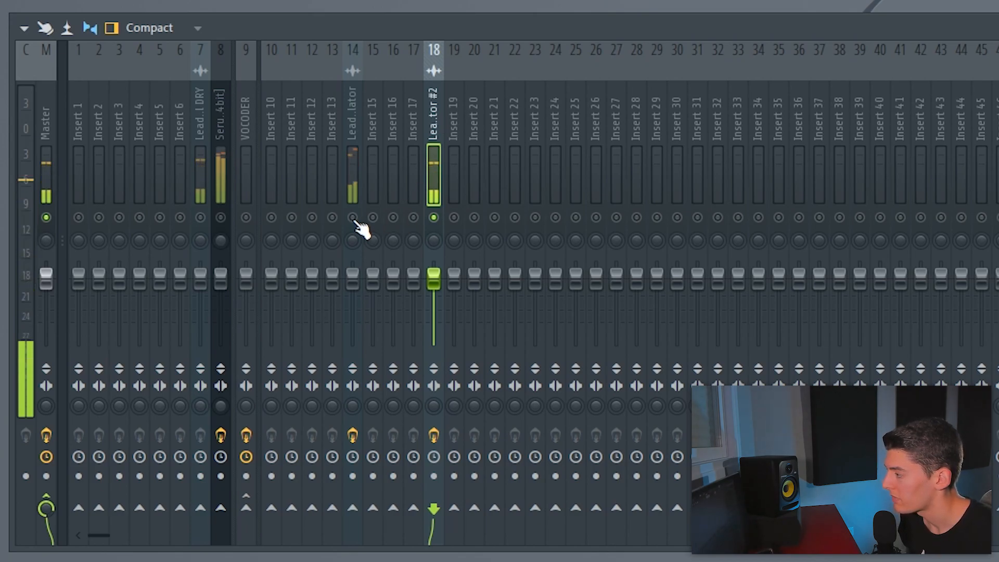
pyautogui.moveTo(352, 275); pyautogui.dragTo(353, 296)
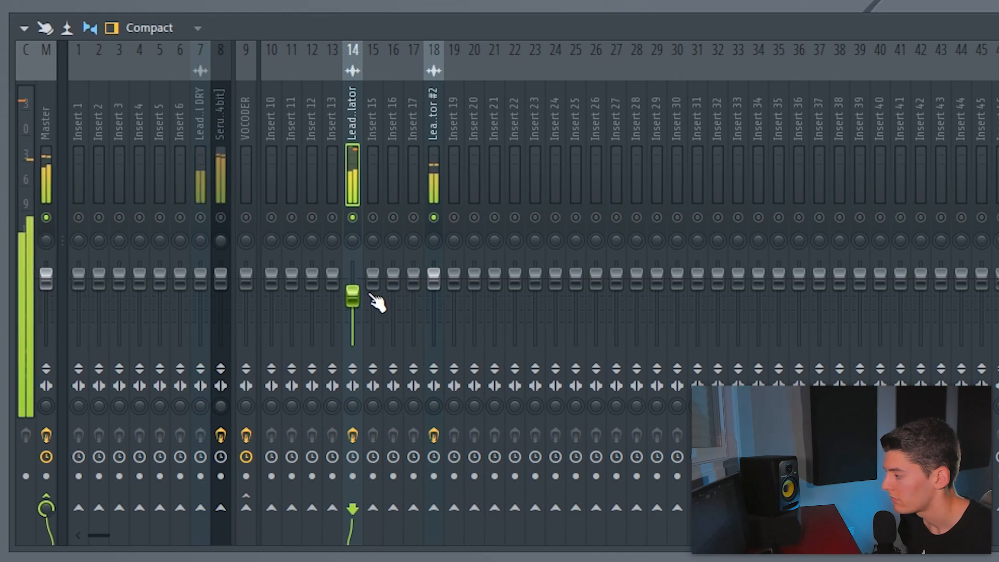
pyautogui.moveTo(245, 275); pyautogui.dragTo(246, 291)
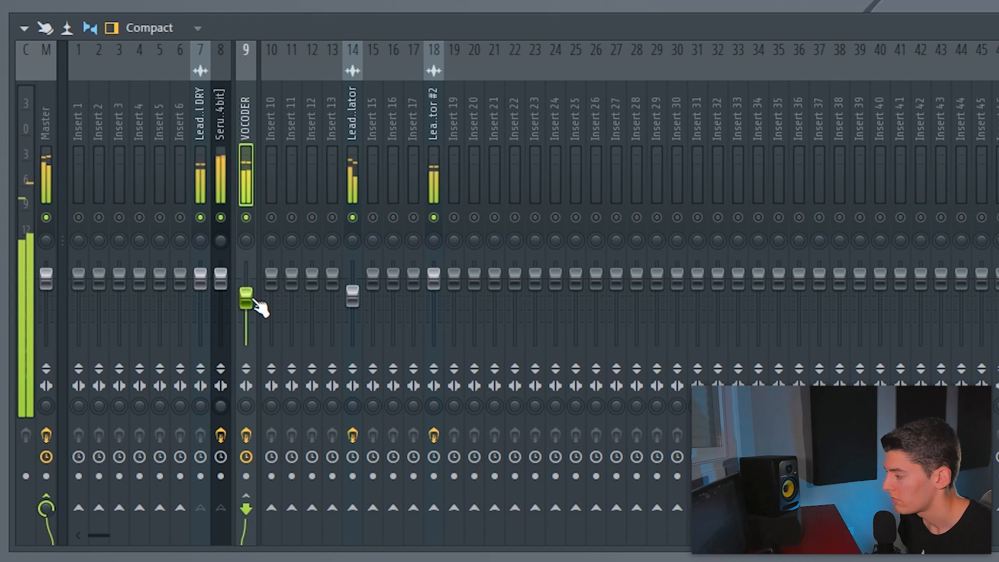
pyautogui.moveTo(258, 307); pyautogui.dragTo(258, 311)
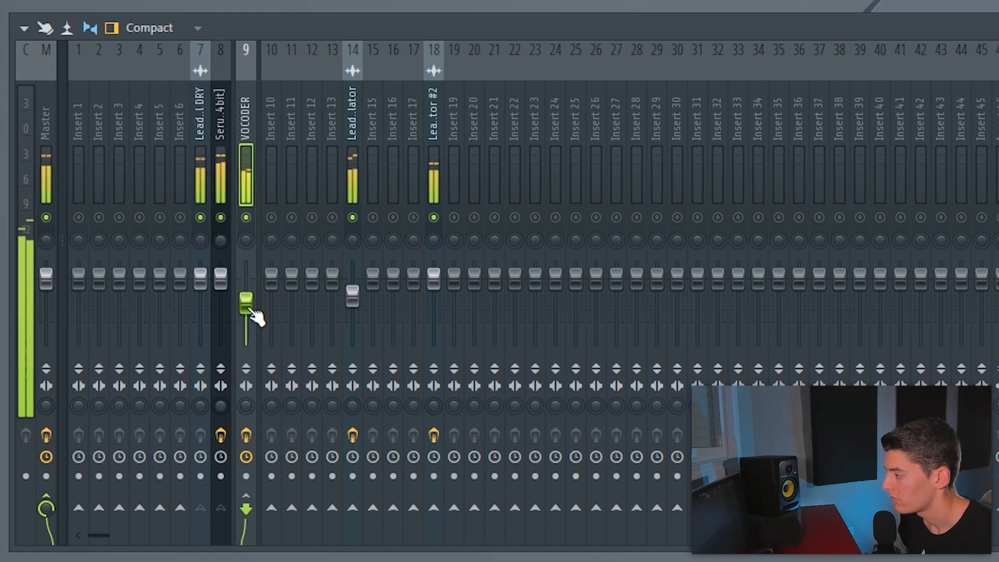
pyautogui.click(352, 218)
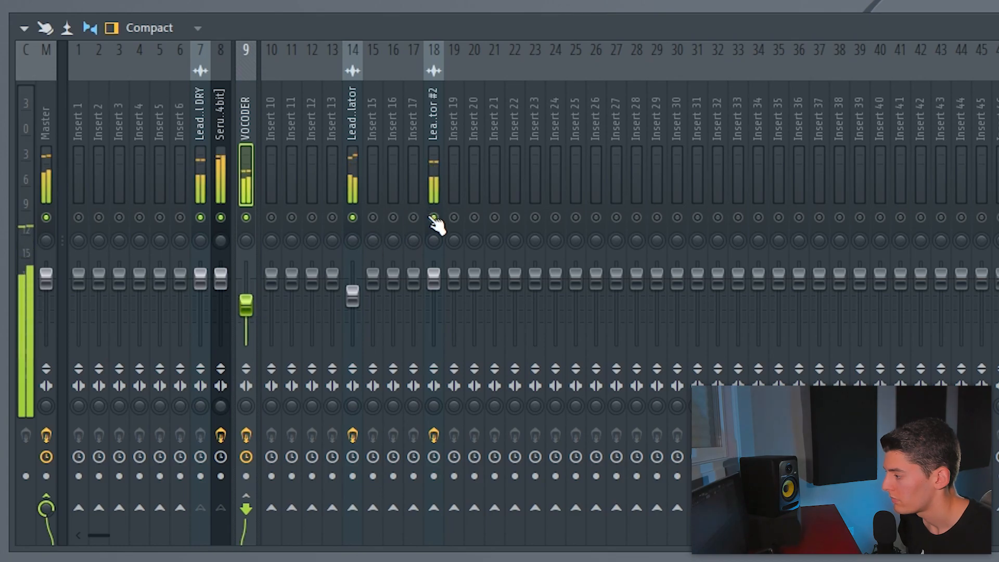
pyautogui.click(436, 277)
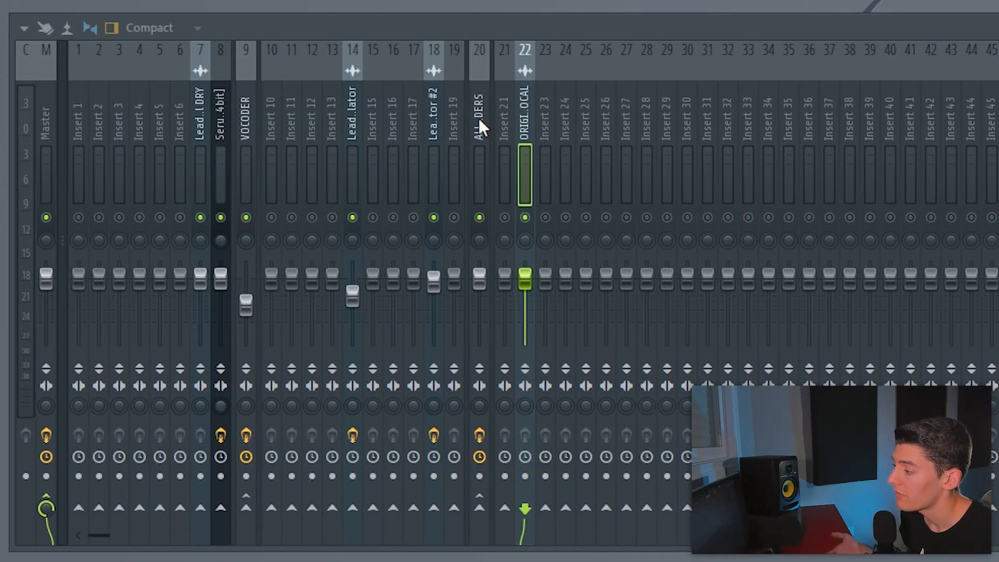
# Balance the combined vocoder bus on insert 20 against the original vocal on insert 22, lowering the original vocal slightly.
pyautogui.click(479, 115)
pyautogui.click(525, 108)
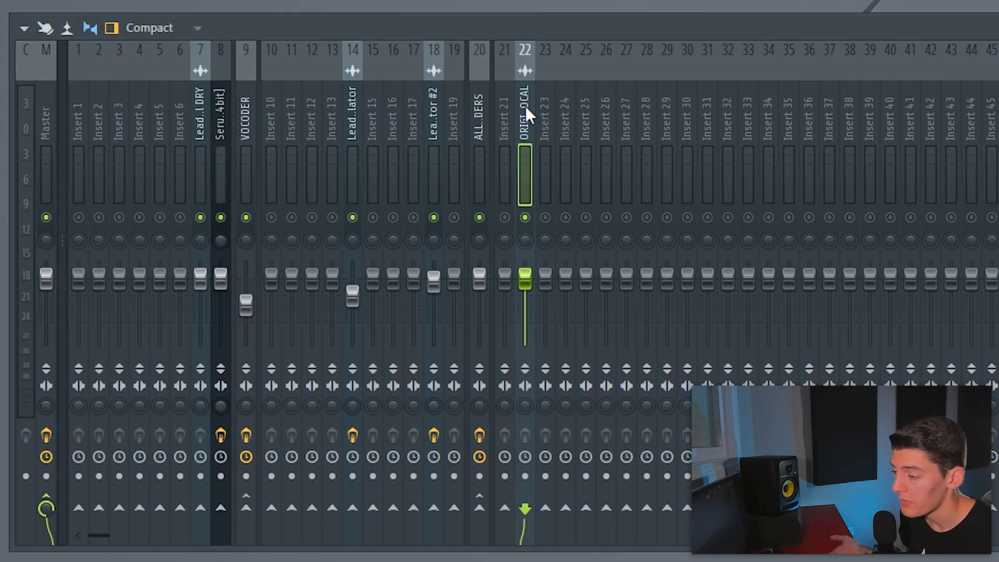
pyautogui.click(486, 257)
pyautogui.press('space')
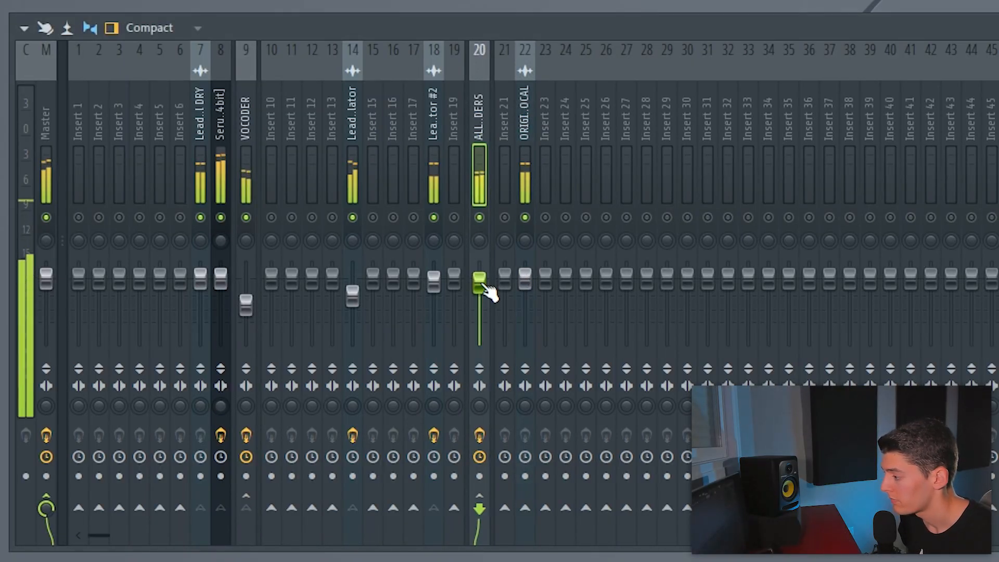
pyautogui.click(533, 285)
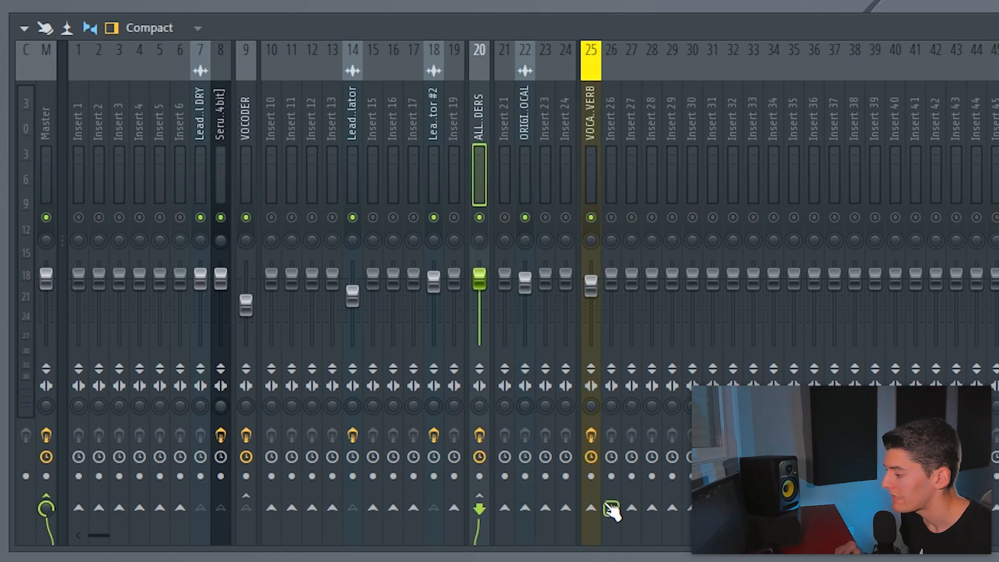
pyautogui.click(530, 337)
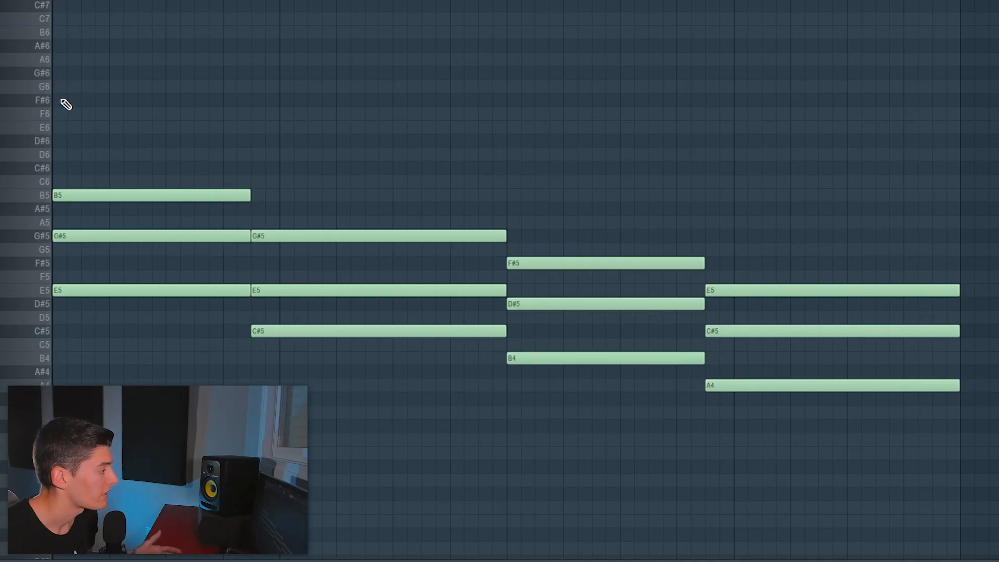
# Add top notes over the chord progression: E6 above the first three chords and C#6 above the last.
pyautogui.click(68, 129)
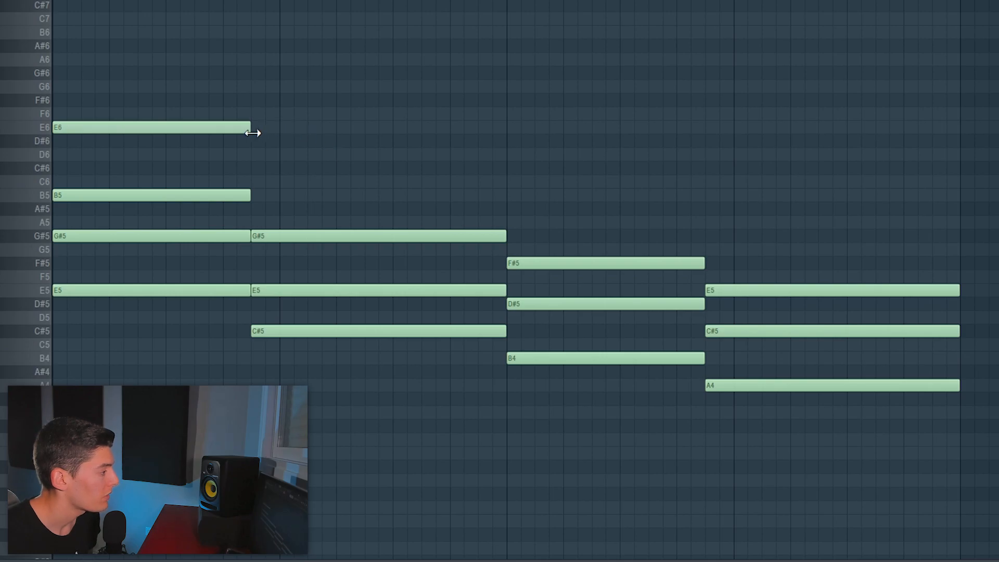
pyautogui.moveTo(177, 128); pyautogui.dragTo(304, 127)
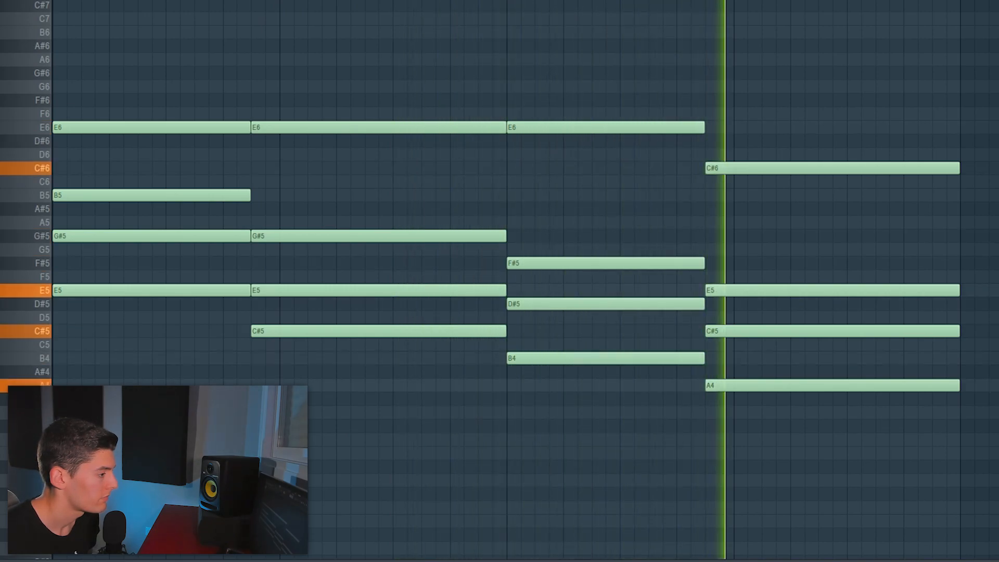
# Copy the lowest chord notes E5, C#5, B4 and A4 one octave down.
pyautogui.keyDown('ctrl'); pyautogui.keyDown('shift'); pyautogui.click(484, 331); pyautogui.keyUp('shift'); pyautogui.keyUp('ctrl')
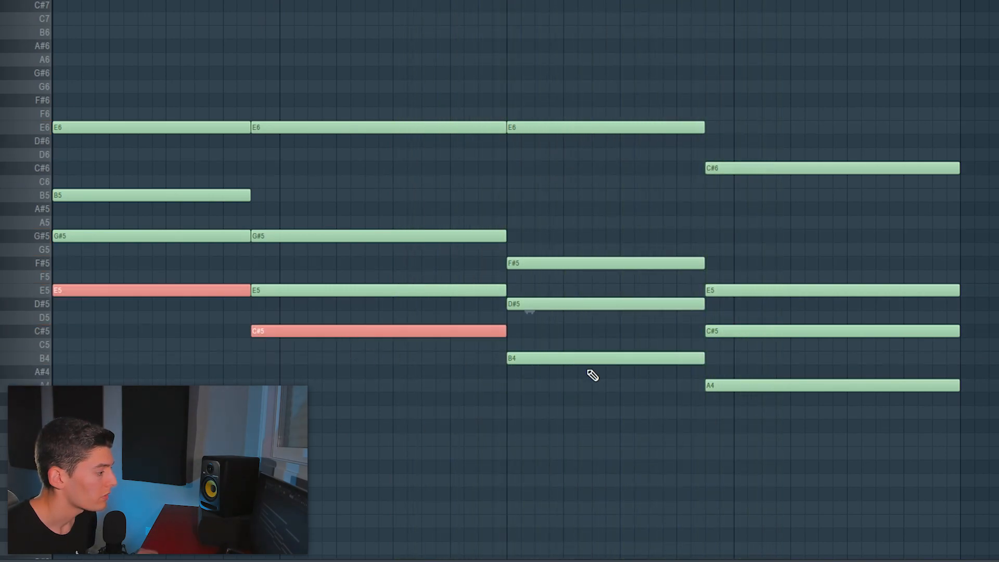
pyautogui.keyDown('ctrl'); pyautogui.keyDown('shift'); pyautogui.click(594, 359); pyautogui.keyUp('shift'); pyautogui.keyUp('ctrl')
pyautogui.keyDown('ctrl'); pyautogui.keyDown('shift'); pyautogui.click(755, 385); pyautogui.keyUp('shift'); pyautogui.keyUp('ctrl')
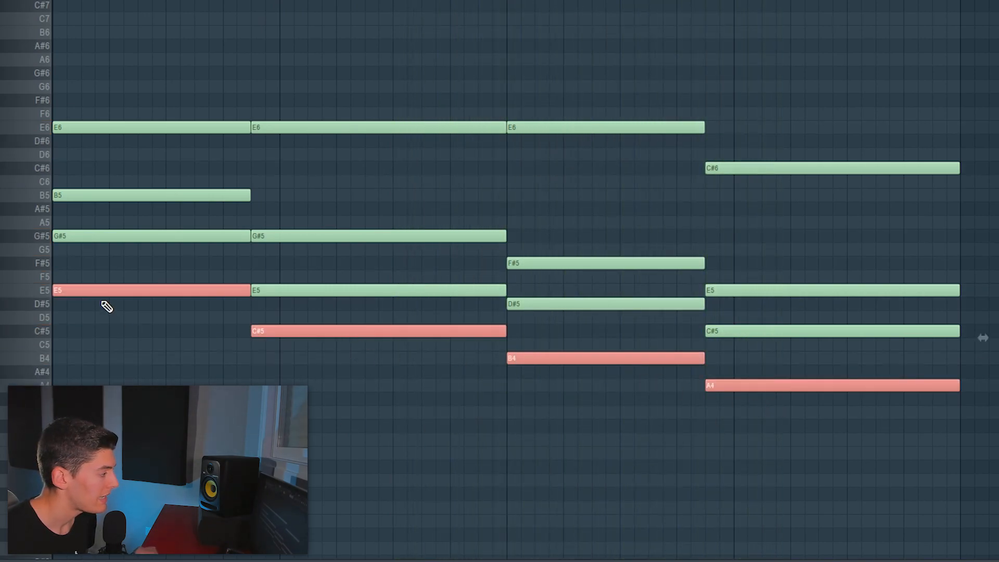
pyautogui.moveTo(108, 289); pyautogui.dragTo(108, 452)
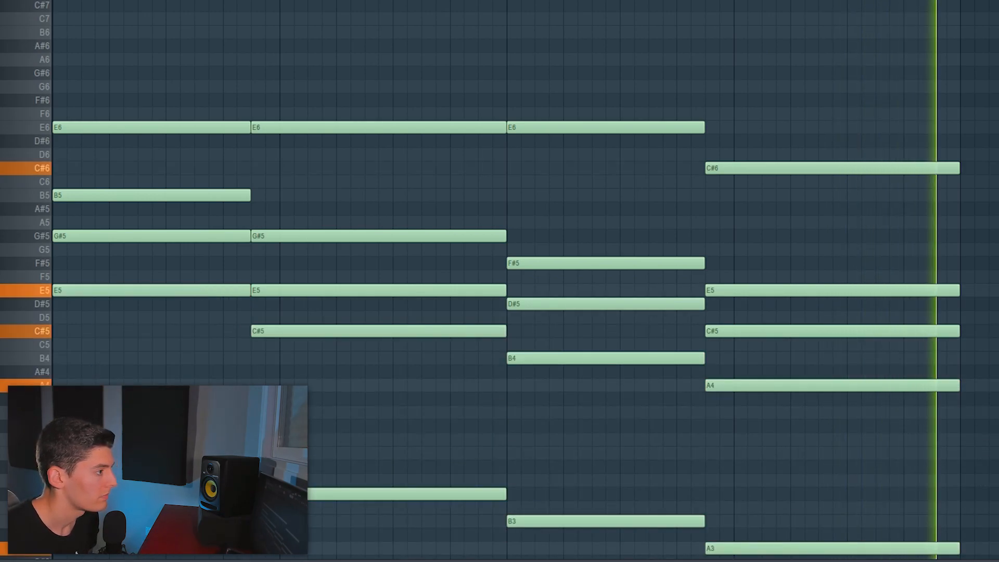